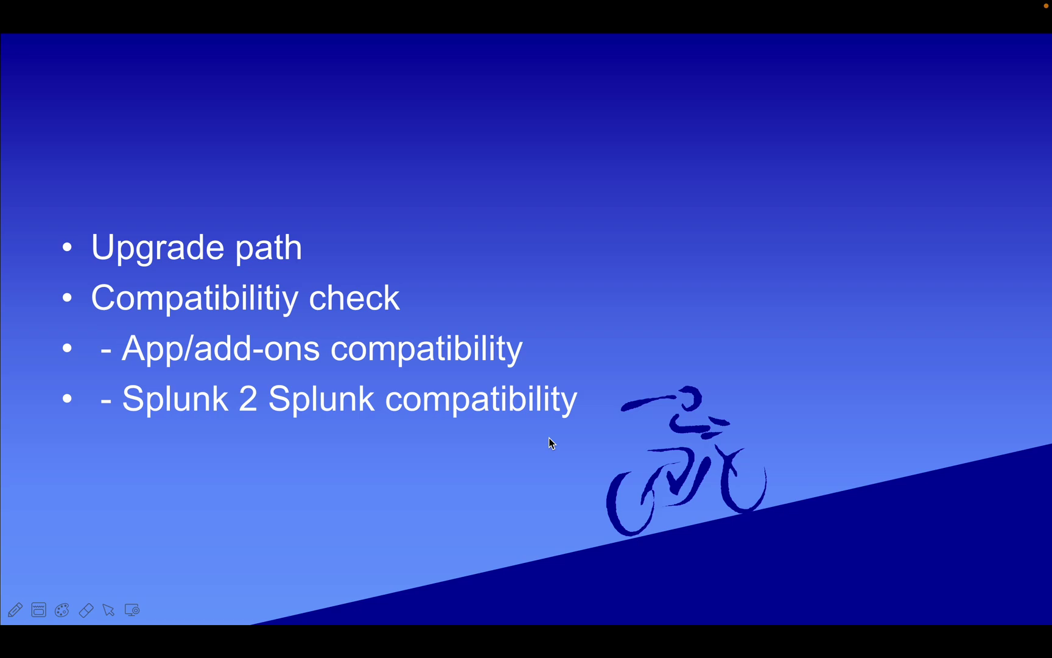
# Leave the slide show and open the Splunk server inventory on Sheet4 of 1111.xlsx.
pyautogui.press('Escape')
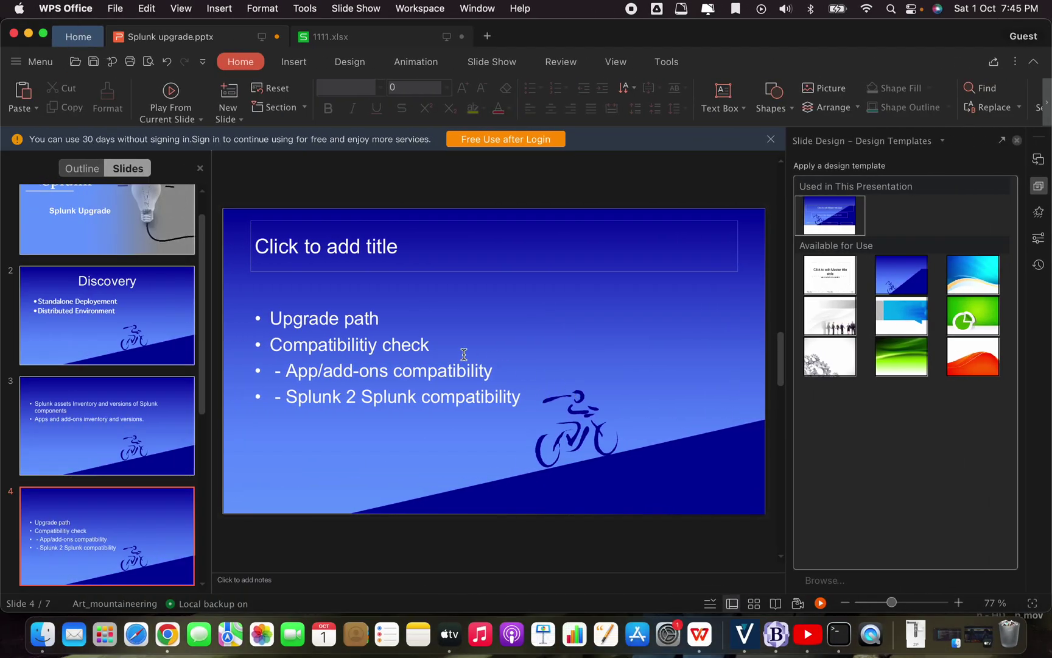
pyautogui.moveTo(378, 320); pyautogui.dragTo(271, 319)
pyautogui.click(305, 319)
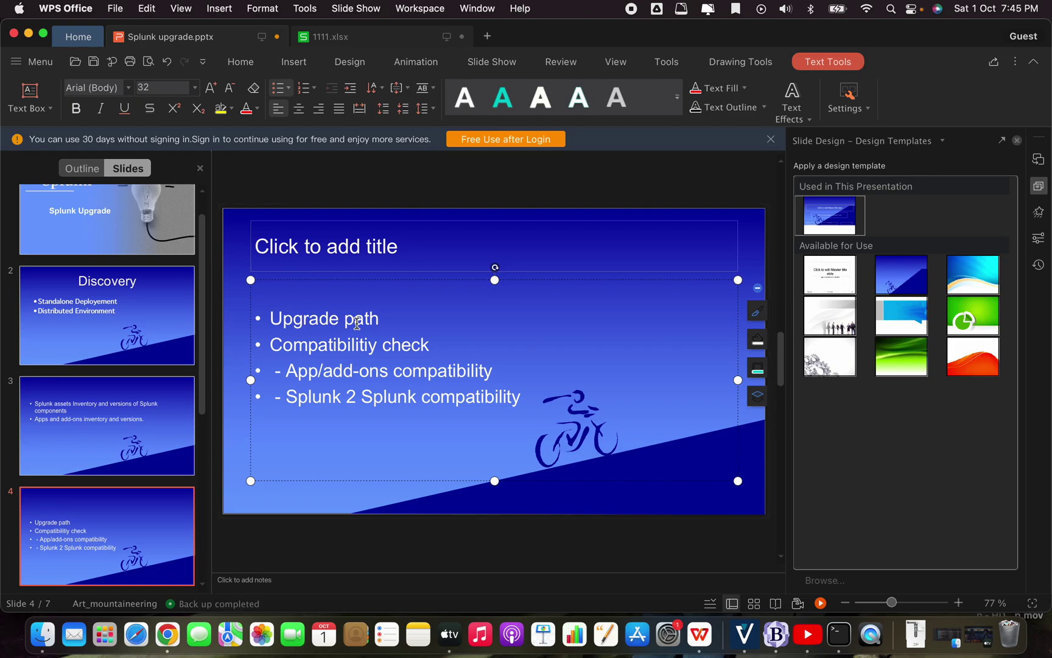
pyautogui.click(341, 36)
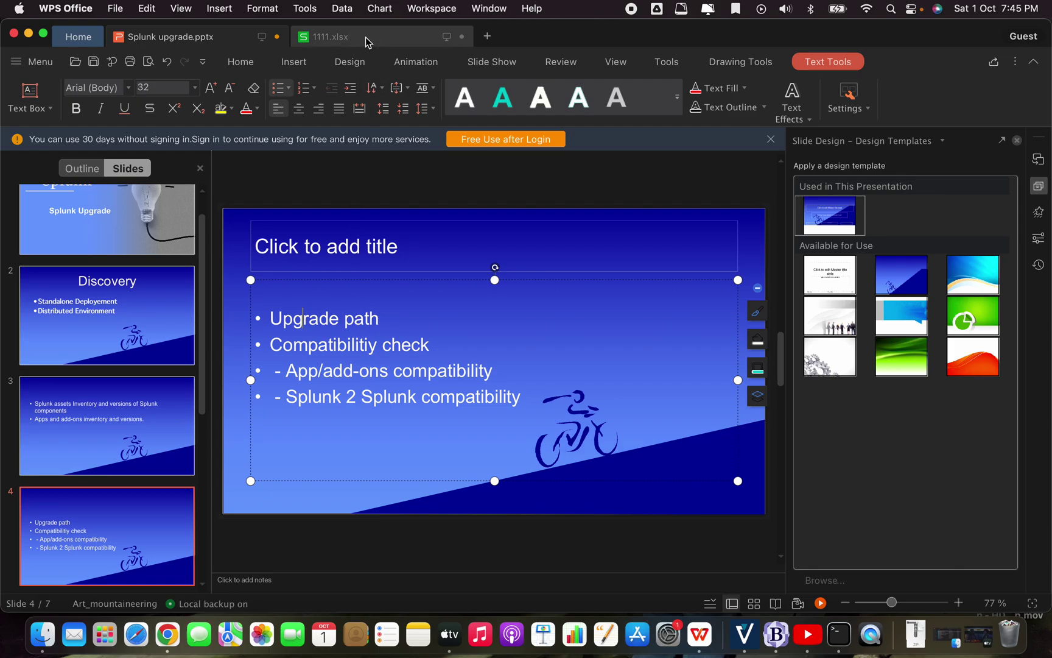
pyautogui.click(269, 581)
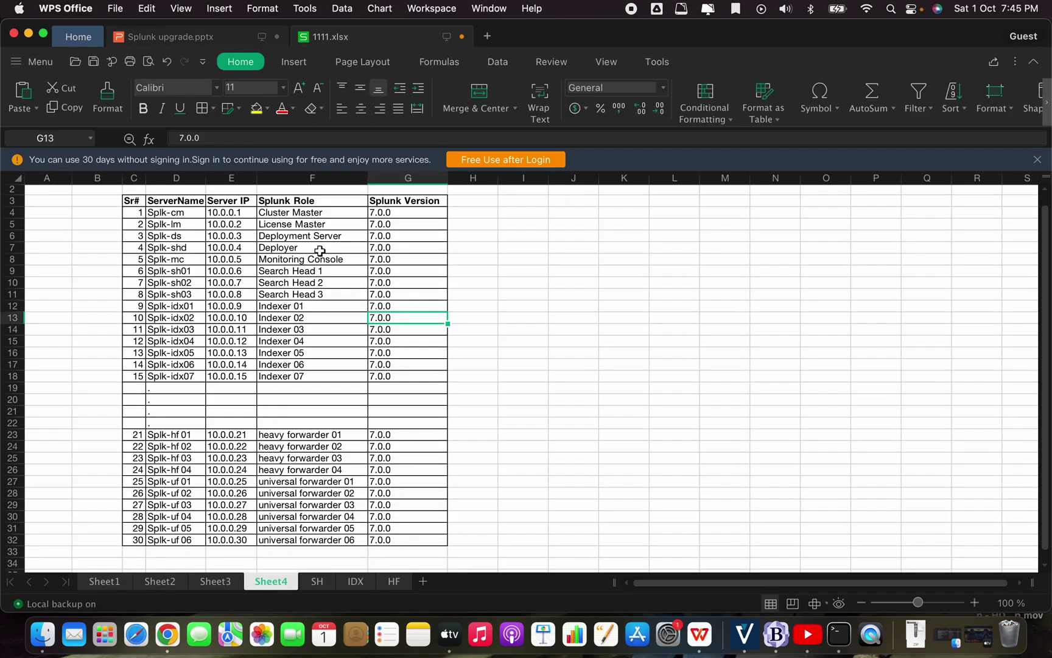
pyautogui.click(394, 214)
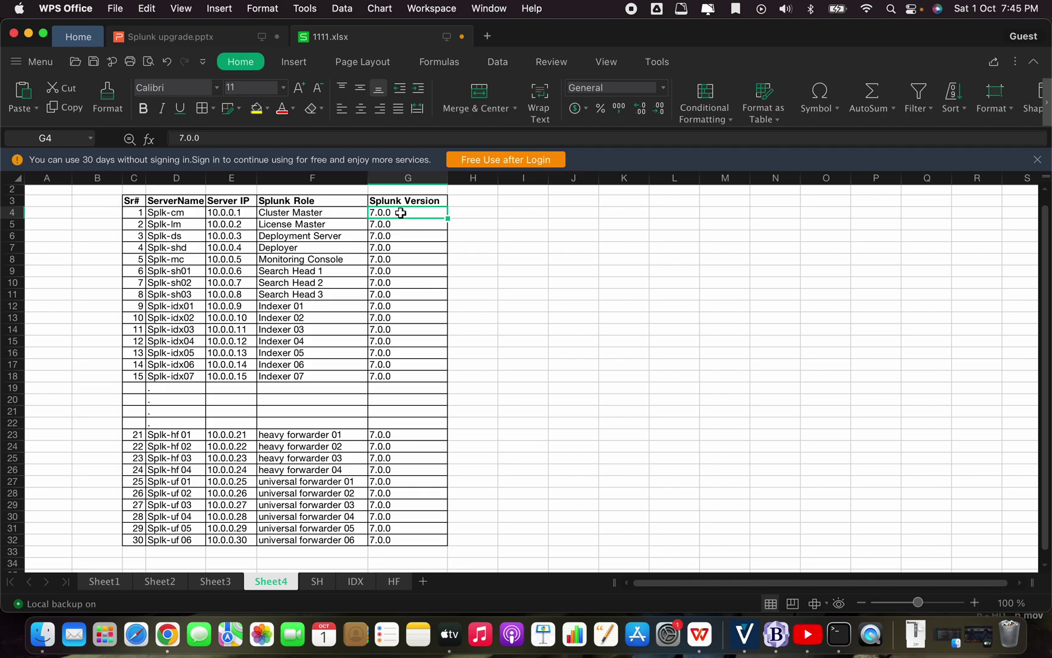
# Add the header "Splunk Target Version" in cell I3 and widen column I to fit it.
pyautogui.click(474, 205)
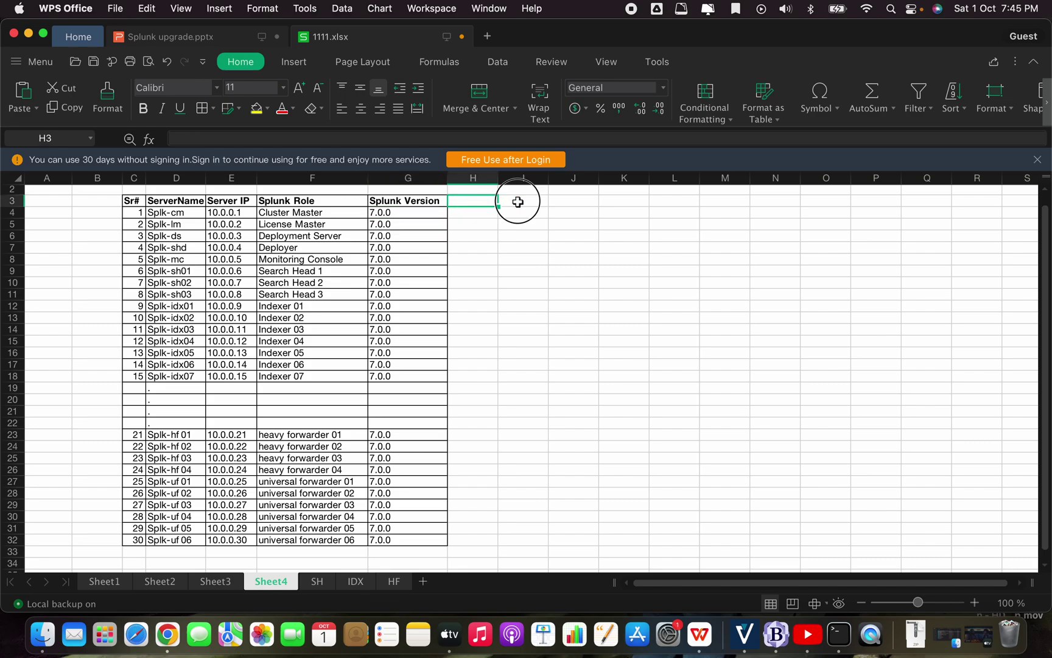
pyautogui.click(518, 202)
pyautogui.write('Splunk ')
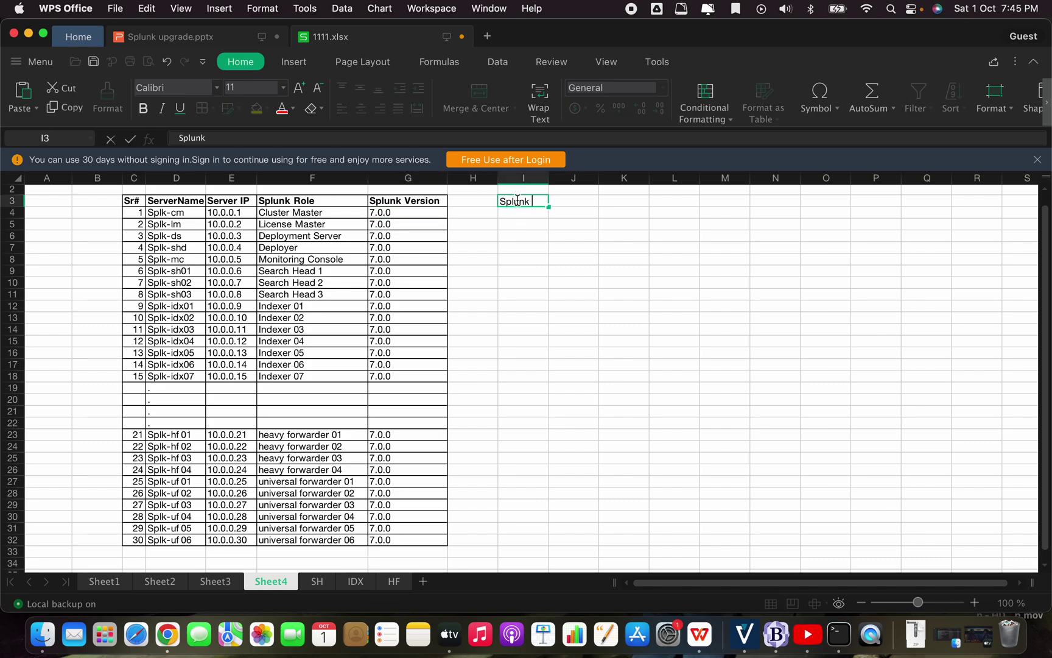
pyautogui.write('Target Version')
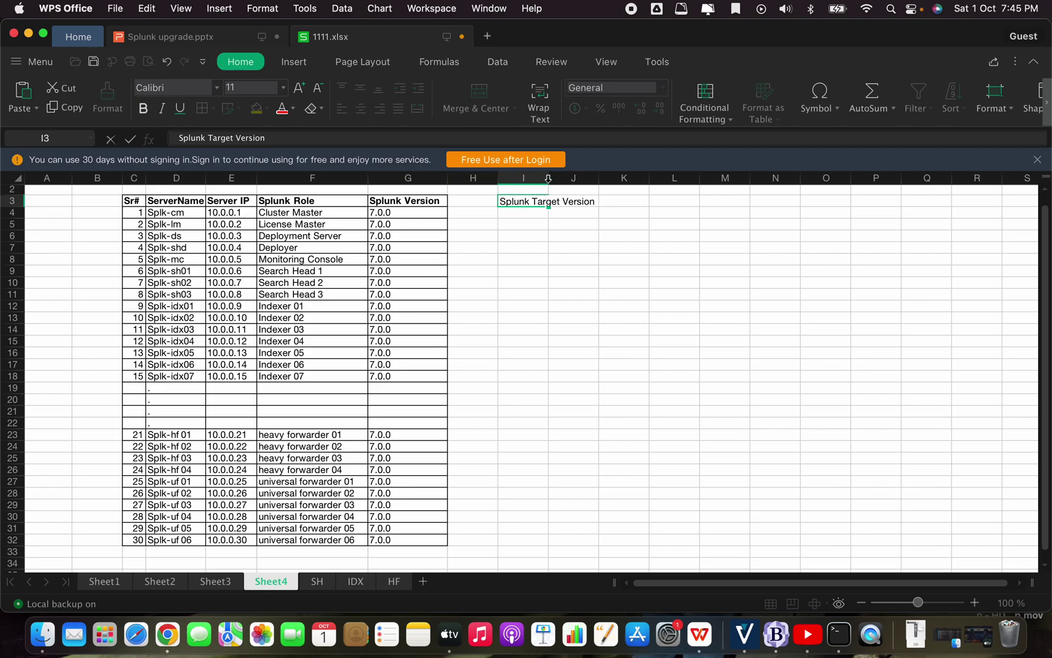
pyautogui.click(548, 180)
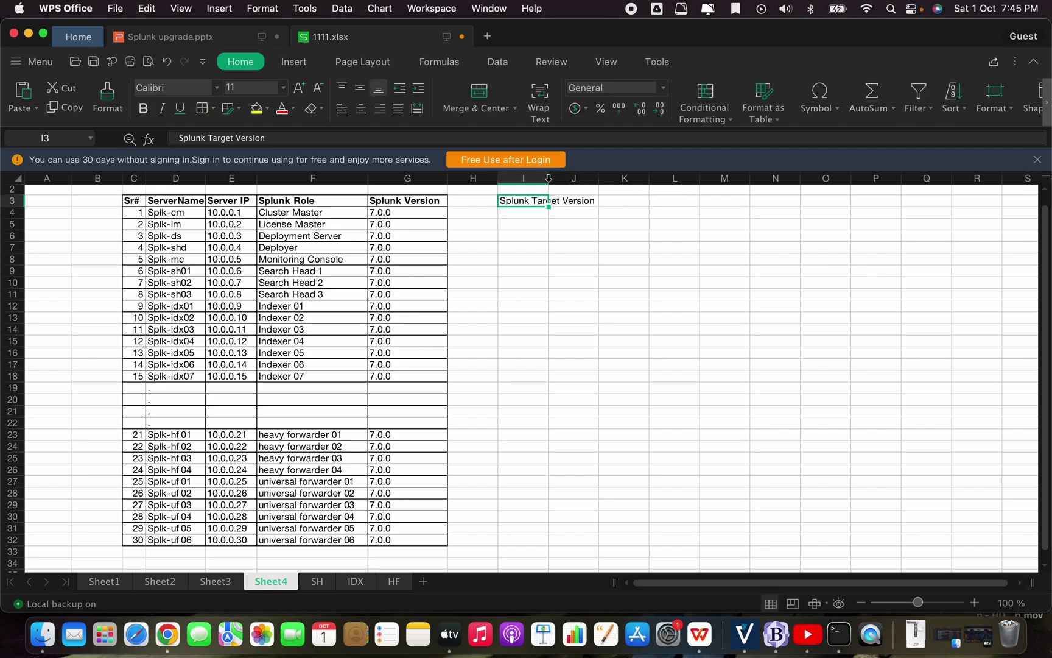
pyautogui.moveTo(548, 181); pyautogui.dragTo(609, 181)
# Enter 9.0.0 in cell I4 as the Cluster Master's target version.
pyautogui.click(542, 218)
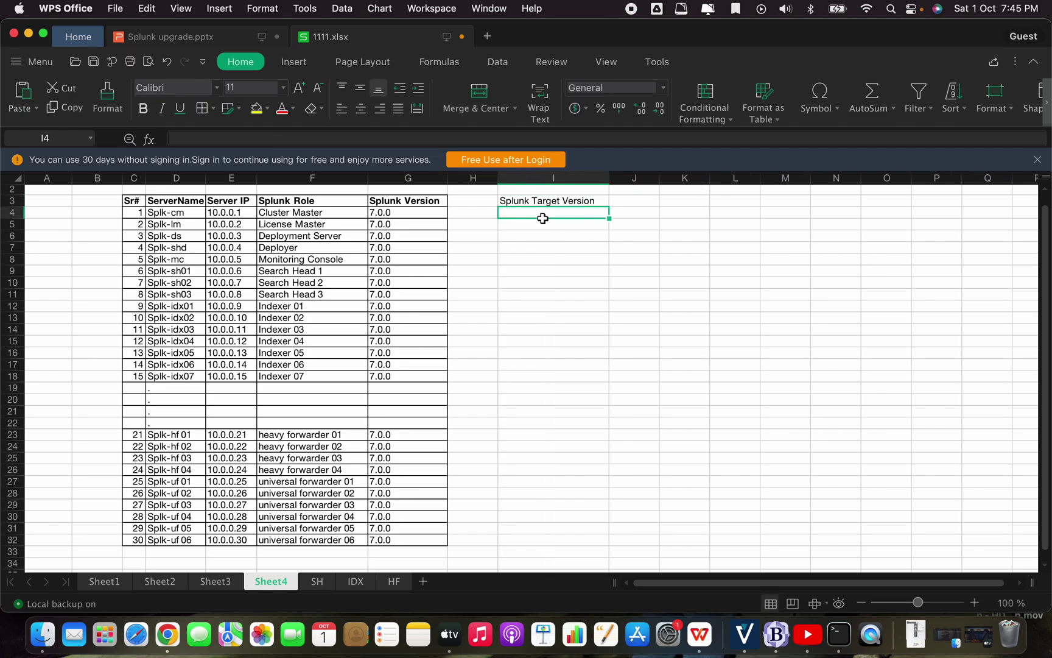
pyautogui.write('9.0')
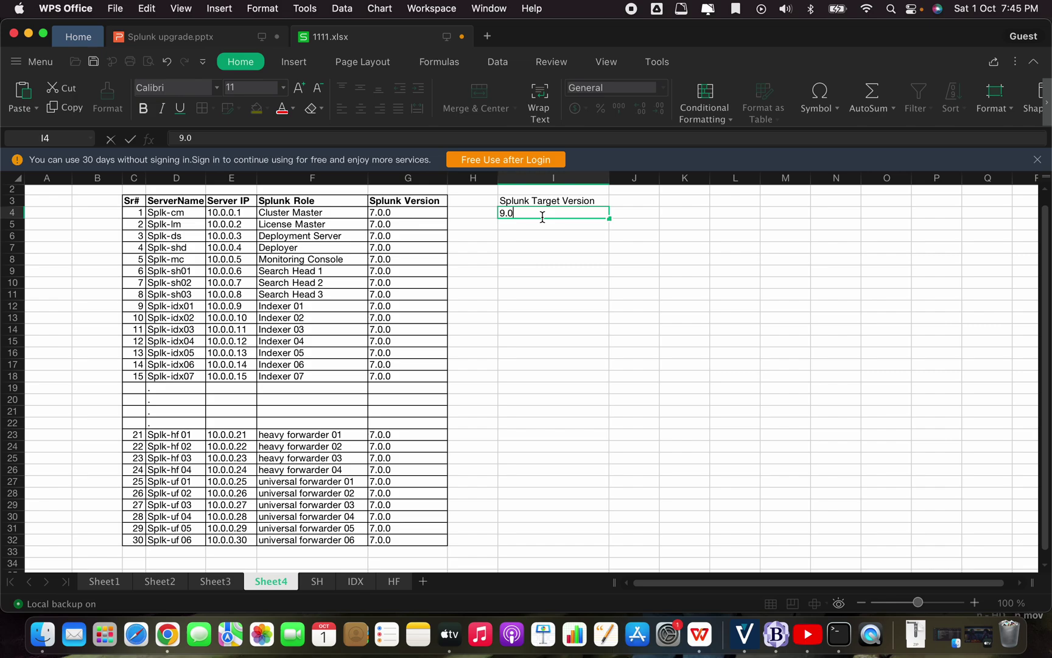
pyautogui.write('.0')
pyautogui.press('Return')
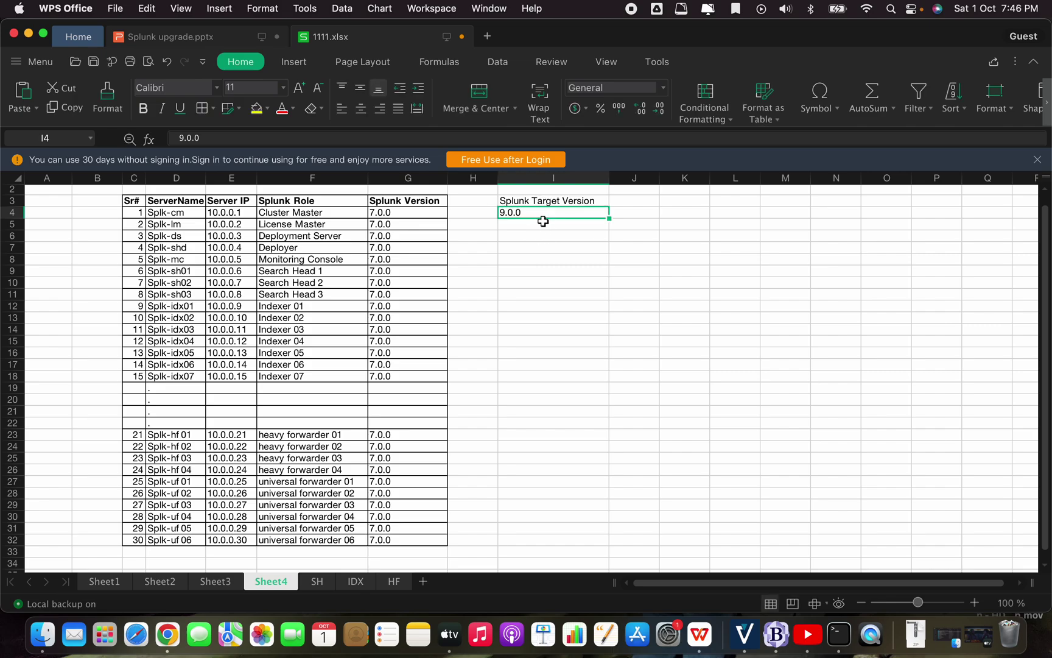
# Copy the 9.0.0 target version from I4 into I5:I18, down to the Indexer 07 row.
pyautogui.click(594, 212)
pyautogui.moveTo(609, 217); pyautogui.dragTo(610, 382)
pyautogui.click(532, 214)
pyautogui.press('super+c')
pyautogui.moveTo(535, 227); pyautogui.dragTo(548, 376)
pyautogui.press('super+v')
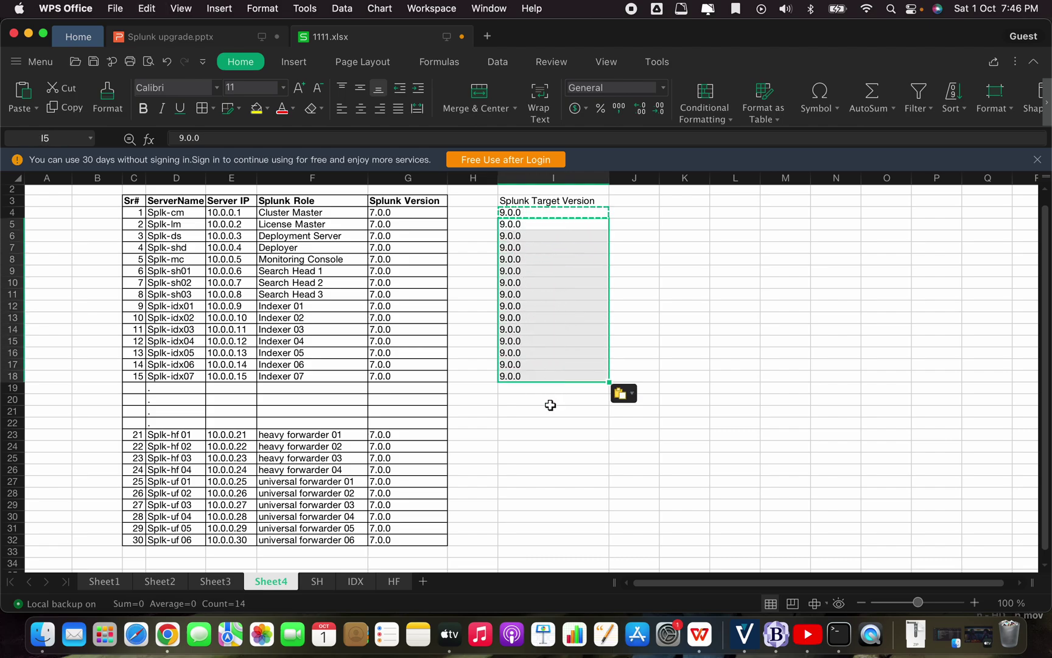
# Paste the 9.0.0 target version into I23:I32 for all heavy and universal forwarders.
pyautogui.click(525, 437)
pyautogui.press('super+v')
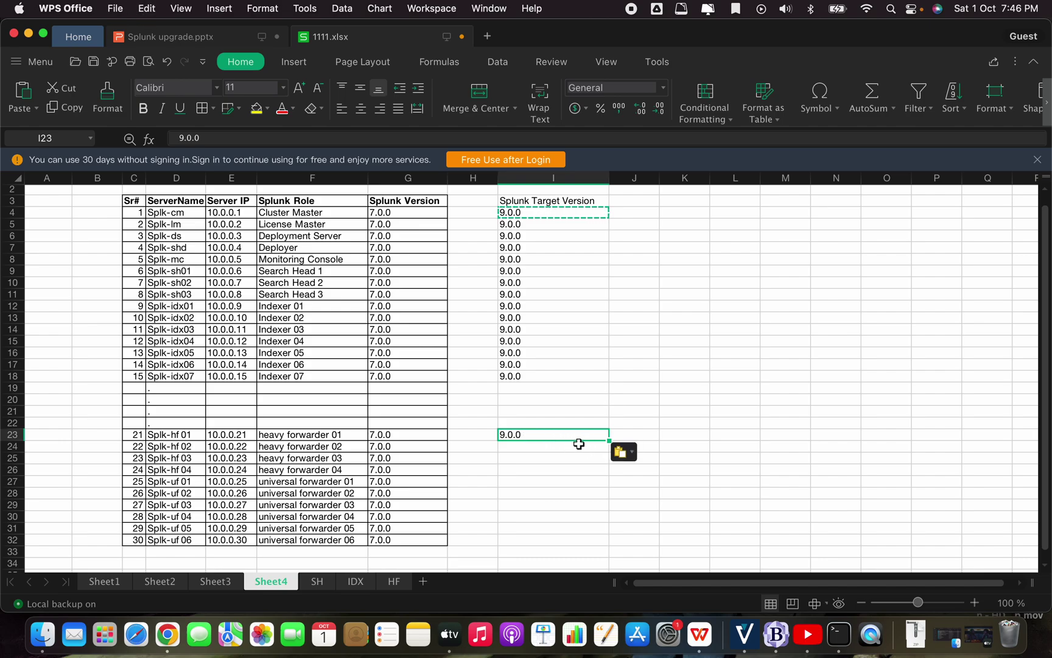
pyautogui.moveTo(553, 447); pyautogui.dragTo(554, 534)
pyautogui.press('super+v')
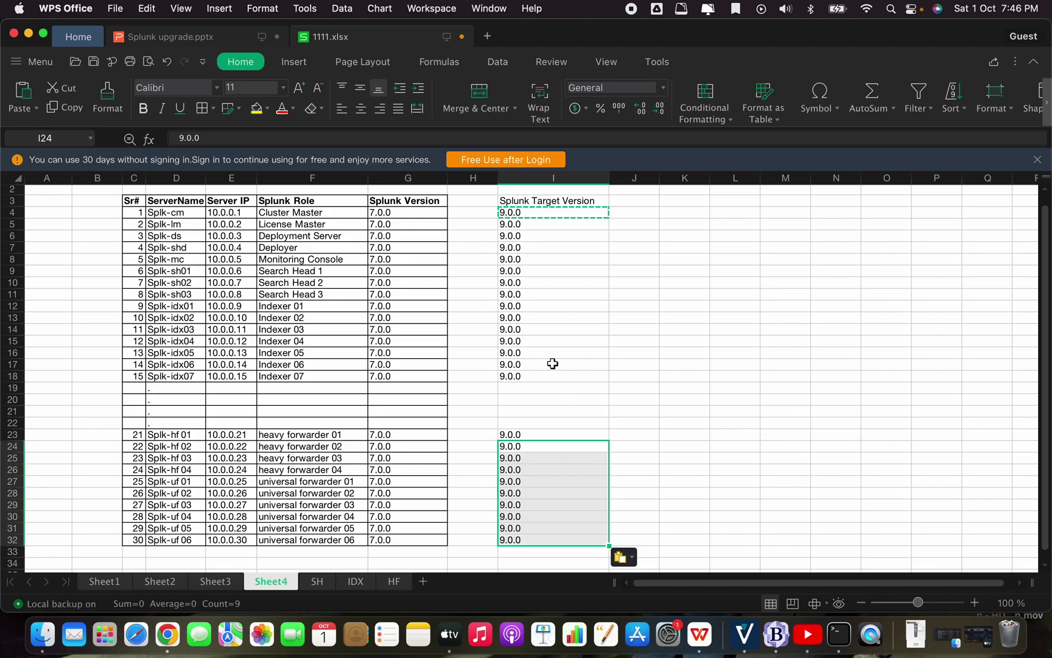
pyautogui.click(535, 221)
pyautogui.click(539, 236)
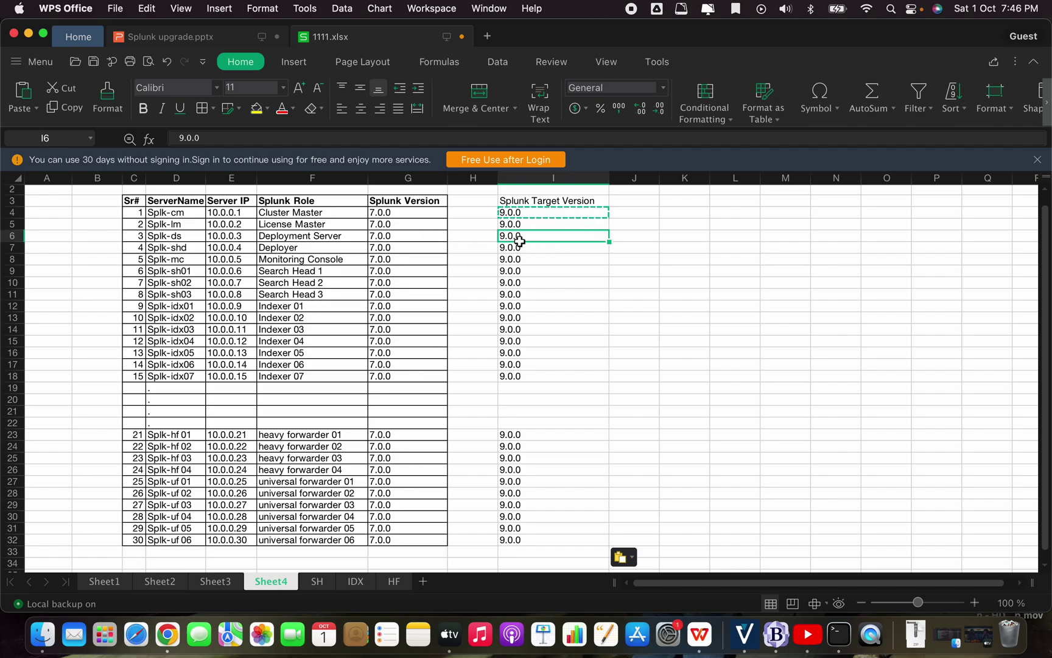
# Switch to Chrome and set the "How to upgrade Splunk Enterprise" documentation page to version 9.0.0.
pyautogui.press('super+Tab')
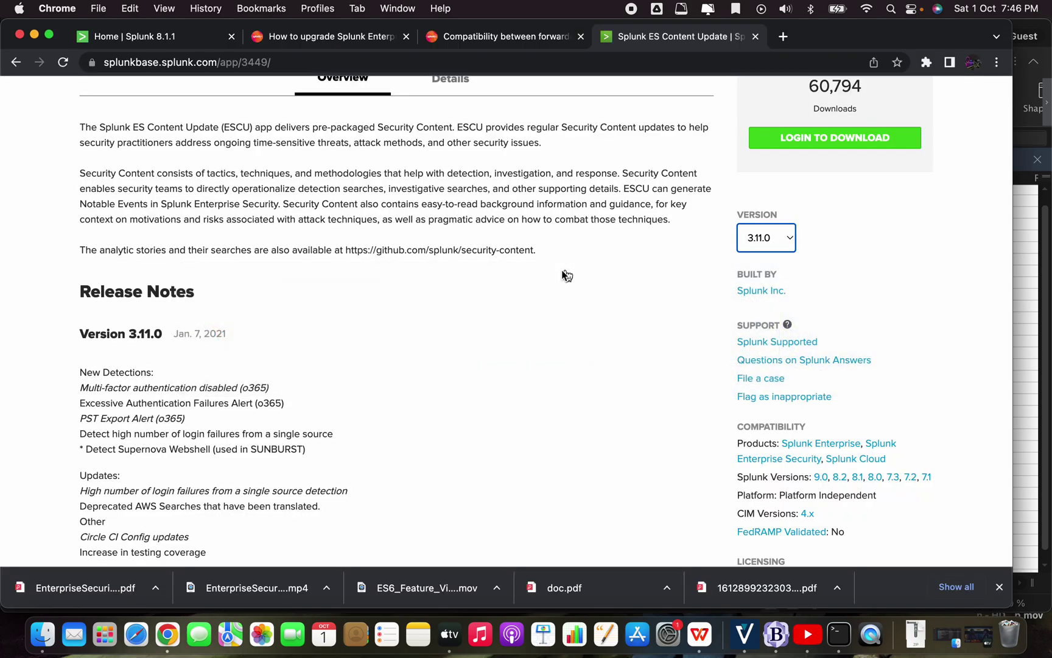
pyautogui.scroll(7, 404, 244)
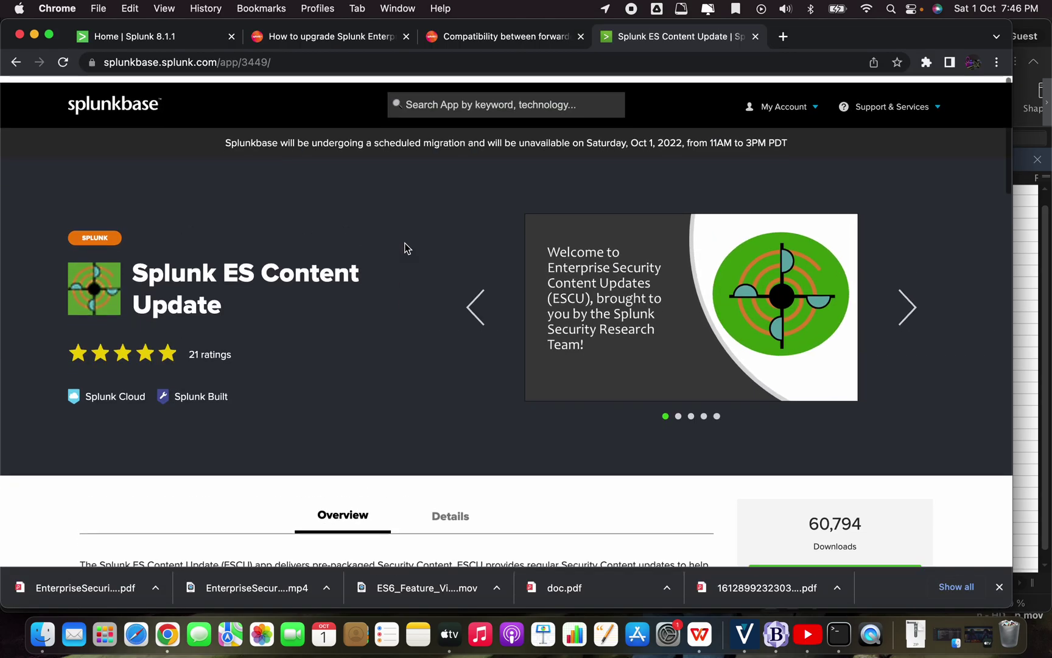
pyautogui.click(338, 36)
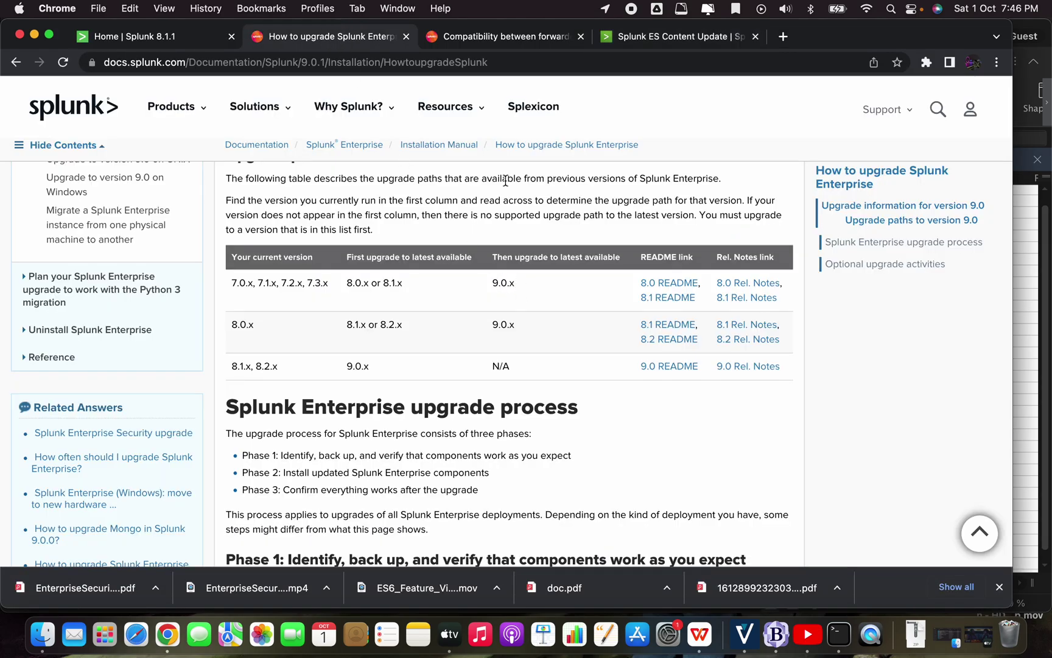
pyautogui.scroll(10, 505, 181)
pyautogui.click(504, 61)
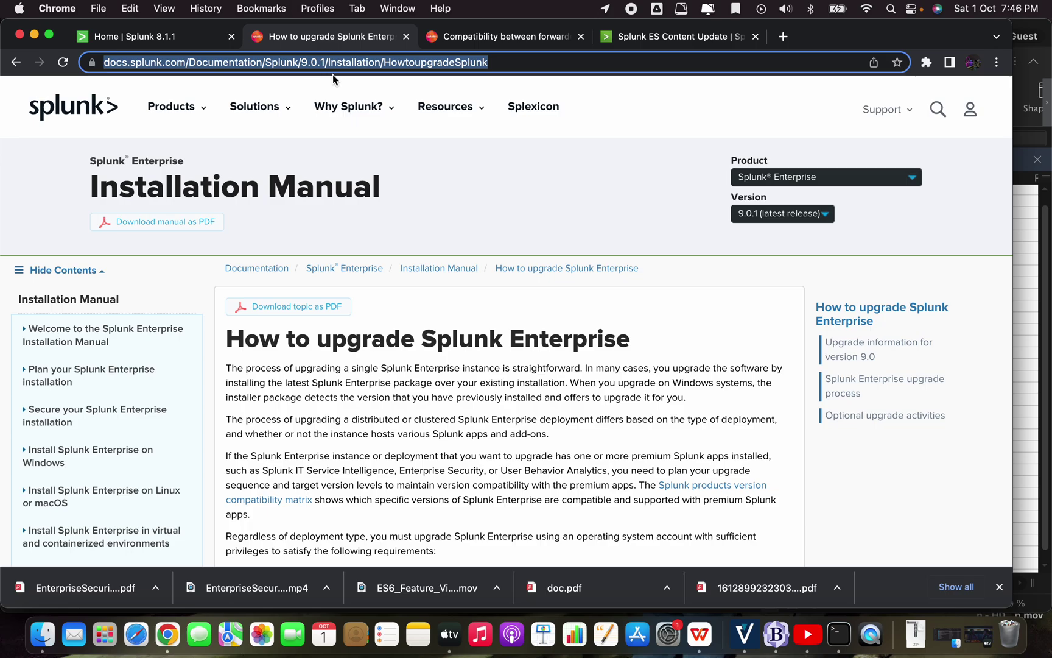
pyautogui.click(822, 214)
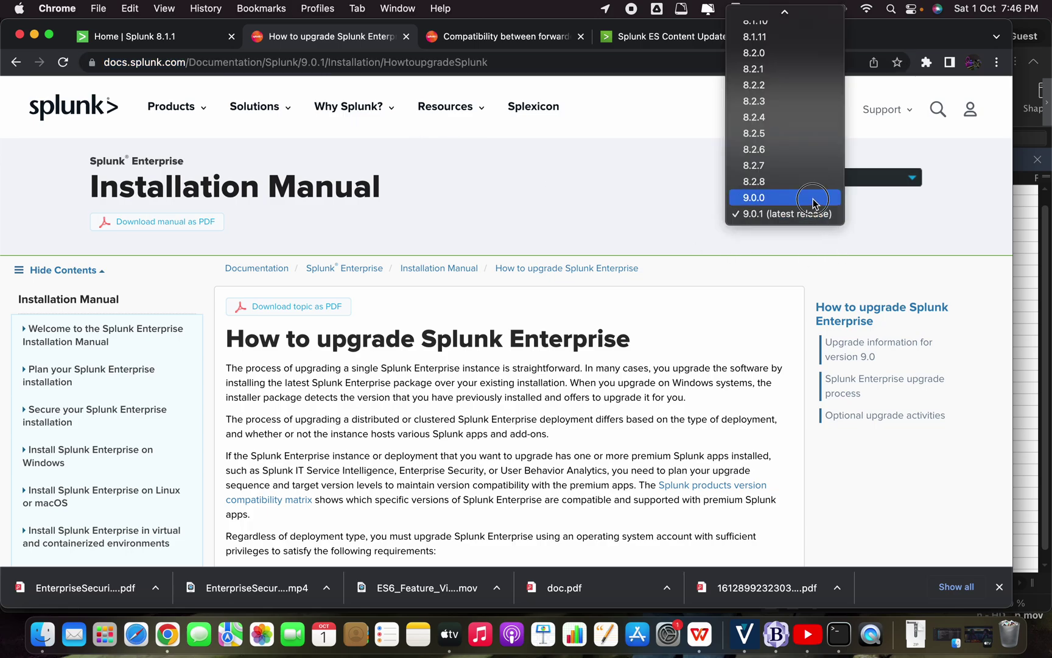
pyautogui.click(813, 196)
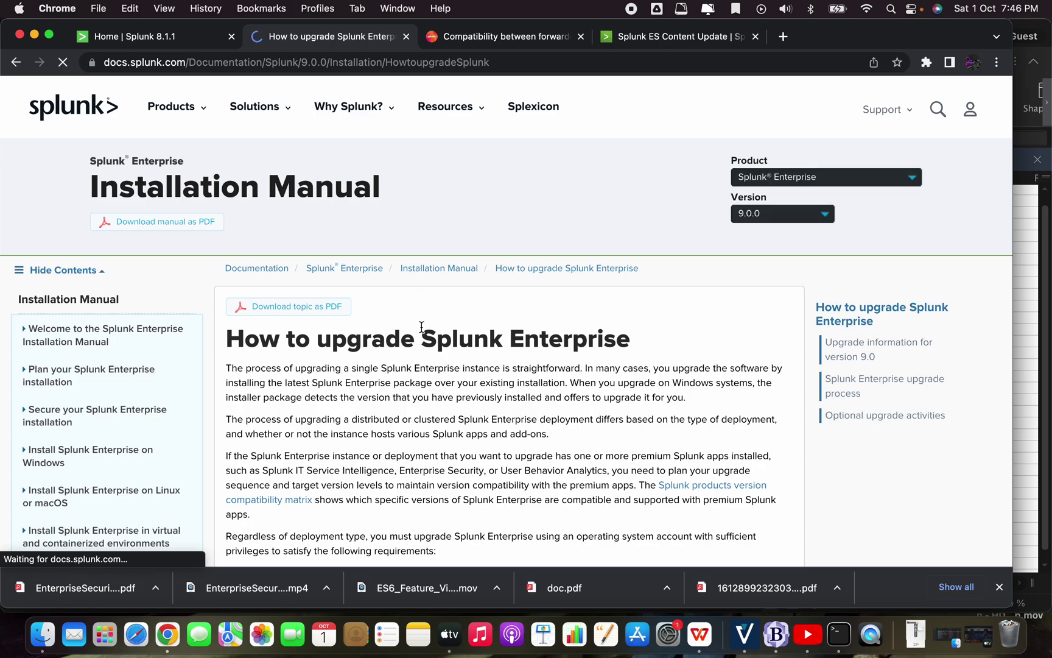
# Examine the table of upgrade paths to version 9.0 for the 7.0.x, 8.0.x and 8.1.x starting versions.
pyautogui.scroll(-5, 420, 330)
pyautogui.scroll(-6, 421, 331)
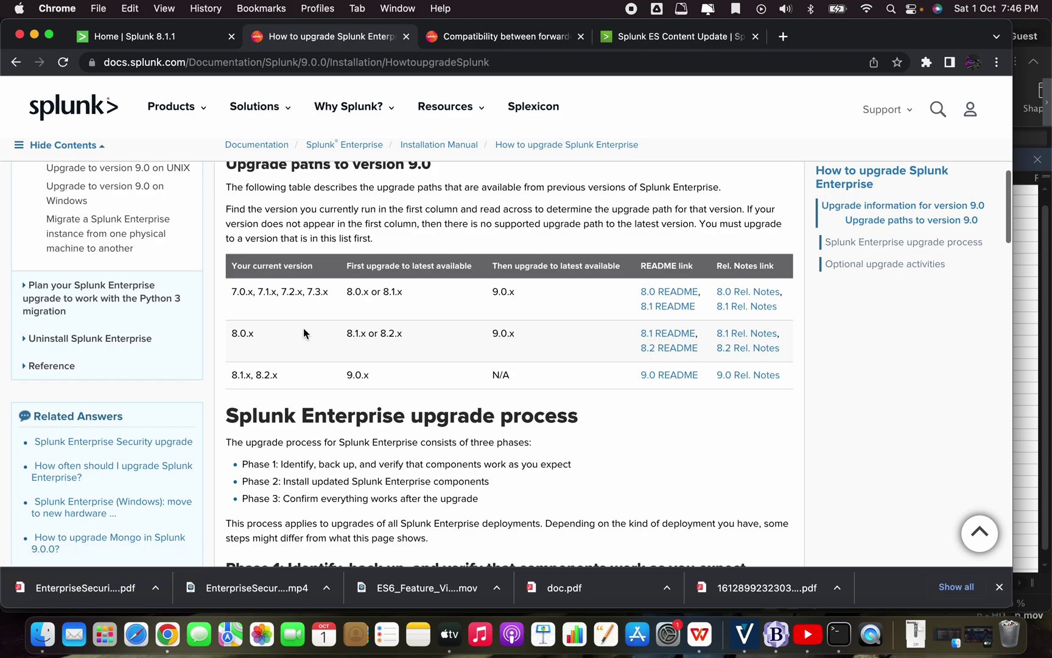
pyautogui.moveTo(232, 292); pyautogui.dragTo(244, 295)
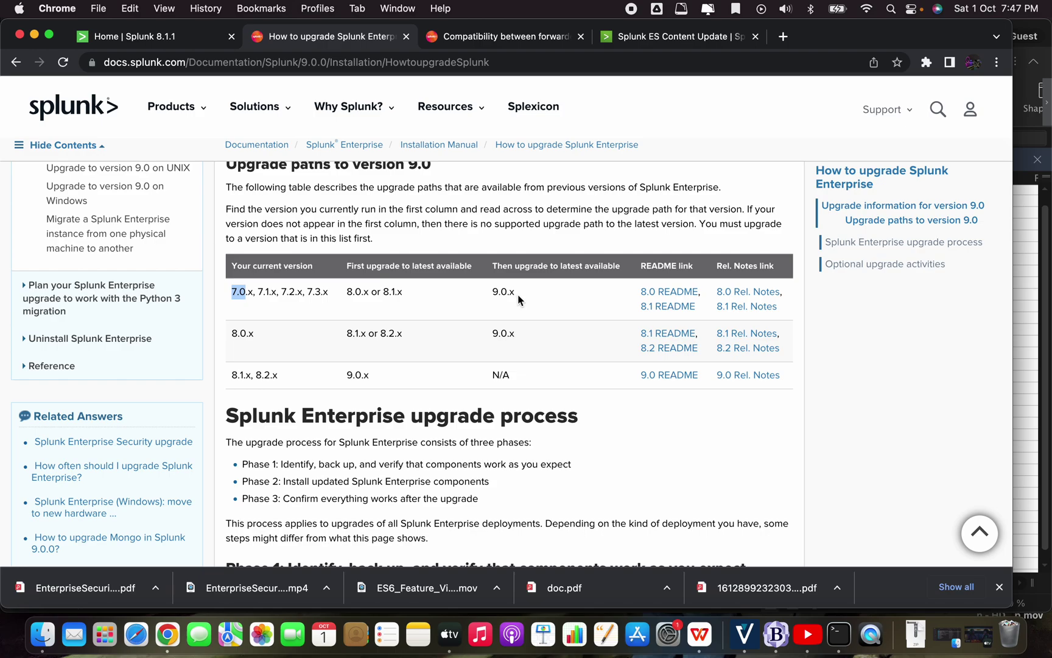
pyautogui.moveTo(517, 293); pyautogui.dragTo(494, 292)
pyautogui.doubleClick(238, 292)
pyautogui.moveTo(346, 292); pyautogui.dragTo(361, 293)
pyautogui.doubleClick(353, 374)
pyautogui.doubleClick(238, 332)
pyautogui.doubleClick(500, 333)
pyautogui.moveTo(519, 335); pyautogui.dragTo(242, 334)
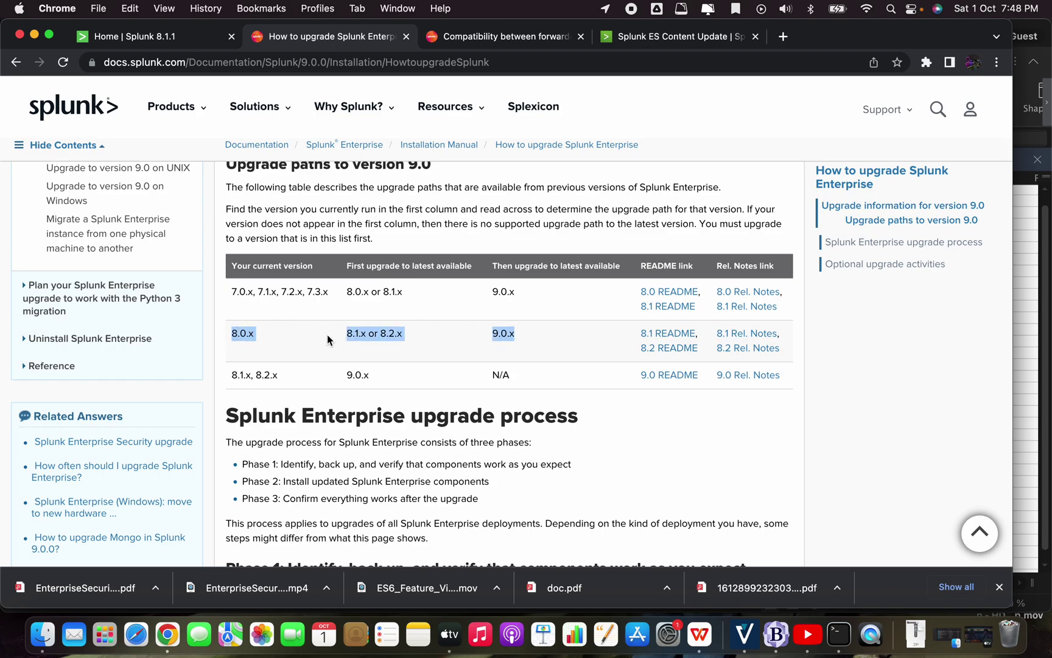
pyautogui.click(369, 336)
pyautogui.doubleClick(237, 291)
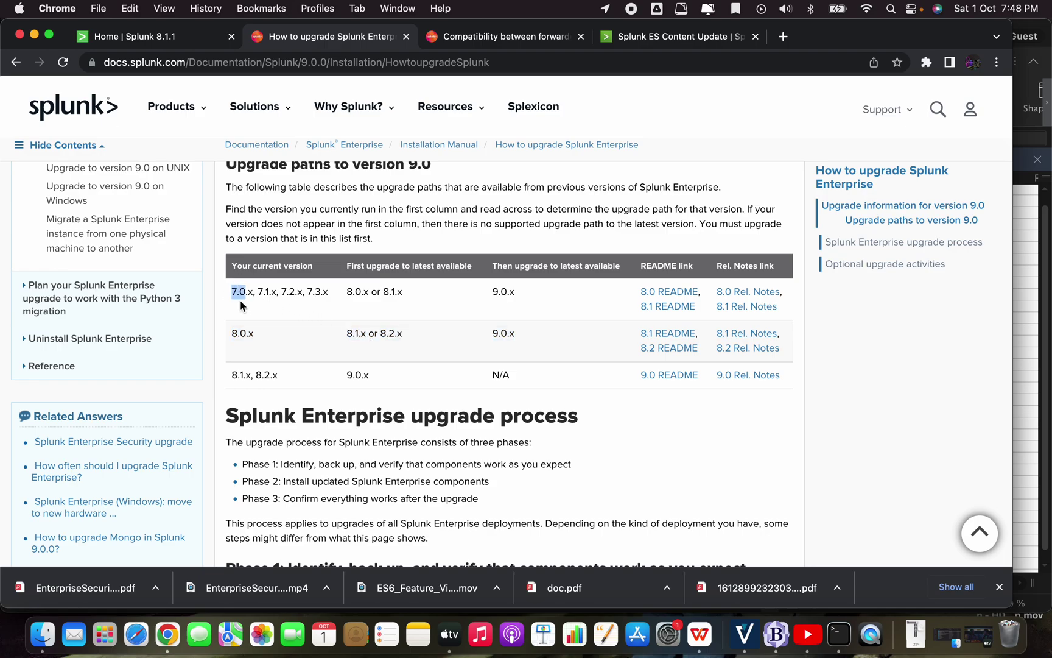
# Copy the version number 8.1 from the first-upgrade column of the 7.0.x row.
pyautogui.click(361, 293)
pyautogui.moveTo(396, 293); pyautogui.dragTo(383, 293)
pyautogui.press('super+c')
# Switch back to the WPS Office spreadsheet, add the header "Splunk Traget1 version" in H3 and widen column H.
pyautogui.press('super+Tab')
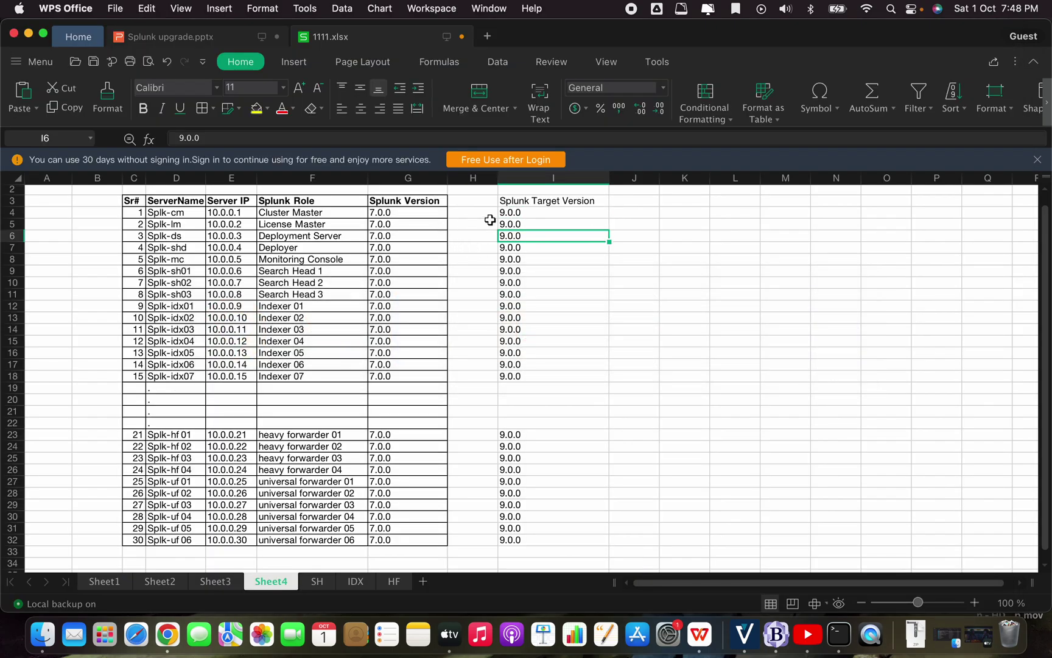
pyautogui.click(473, 200)
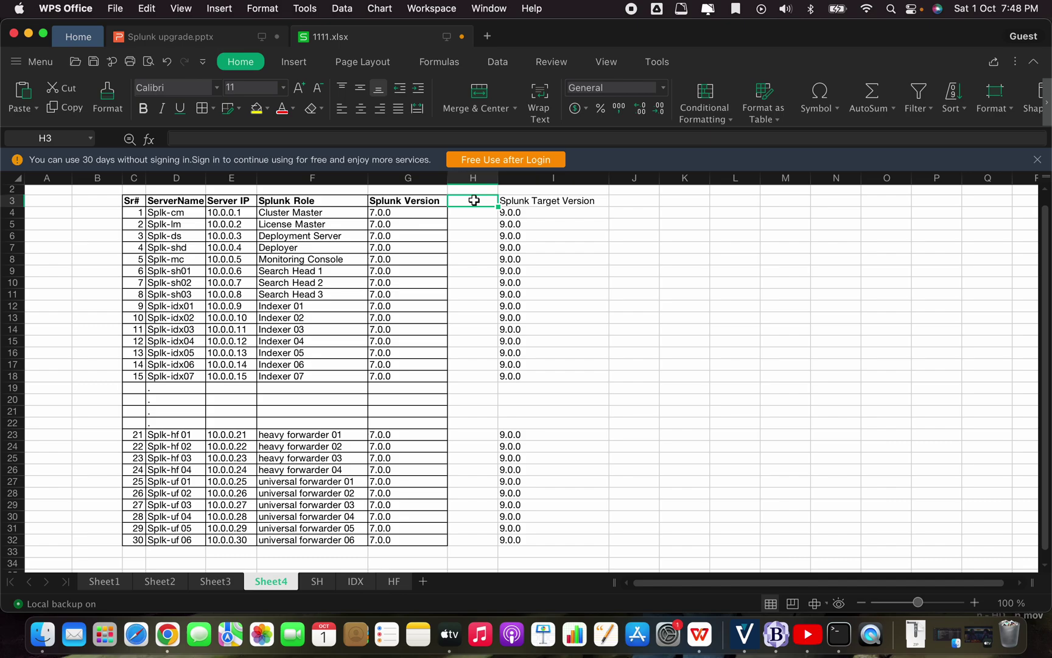
pyautogui.write('Splunk Tra')
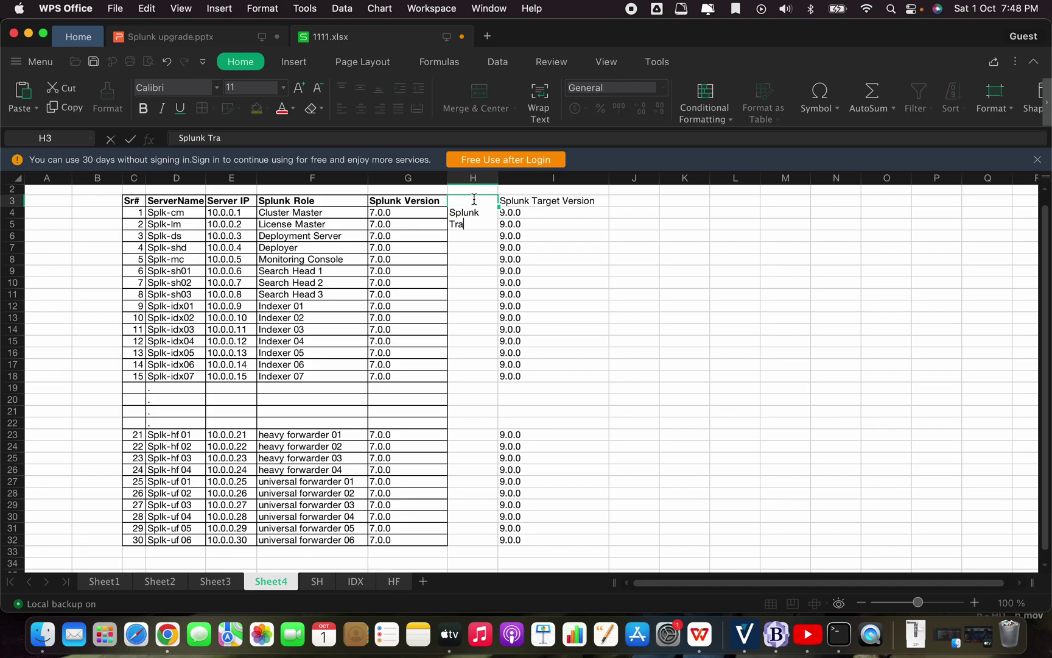
pyautogui.write('get')
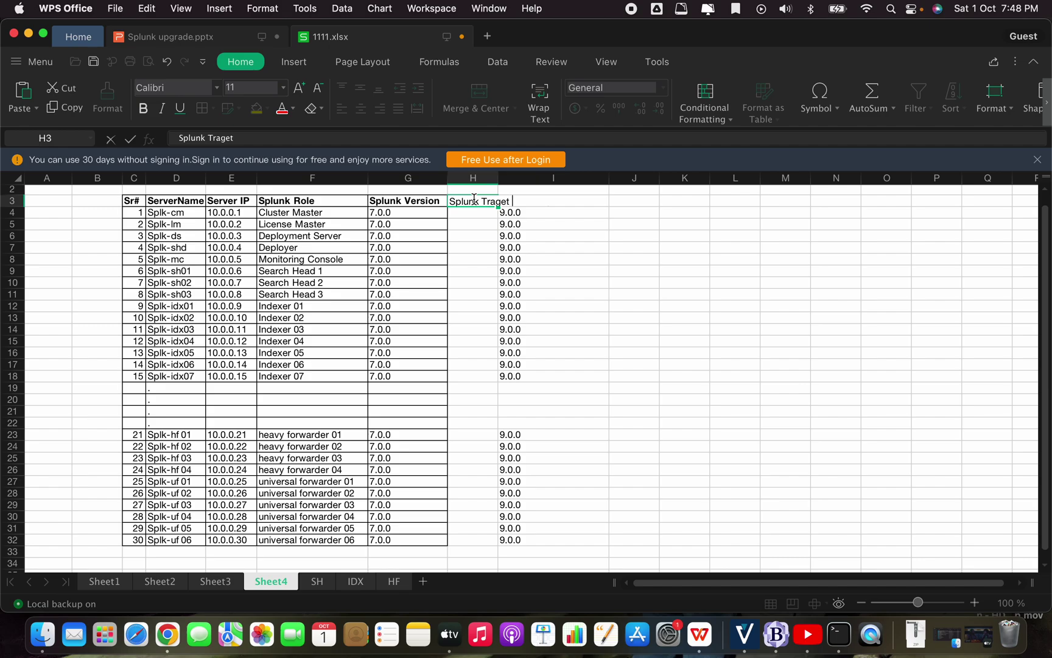
pyautogui.write('1 version')
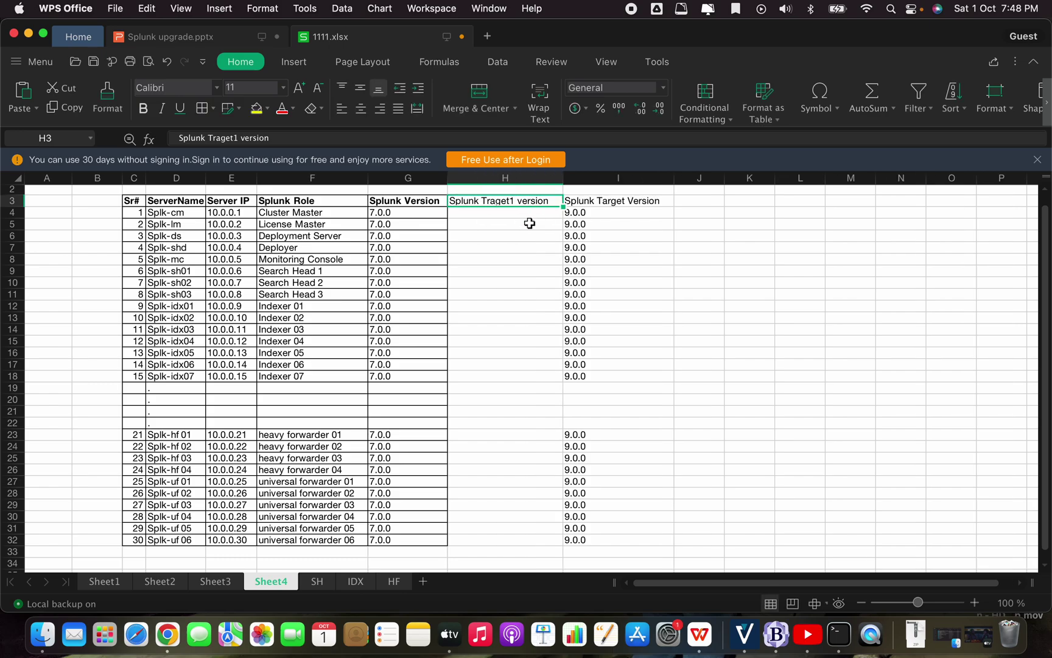
# Paste the copied version into H4 and extend it to 8.1.0 as the Cluster Master's intermediate version.
pyautogui.click(518, 217)
pyautogui.press('super+v')
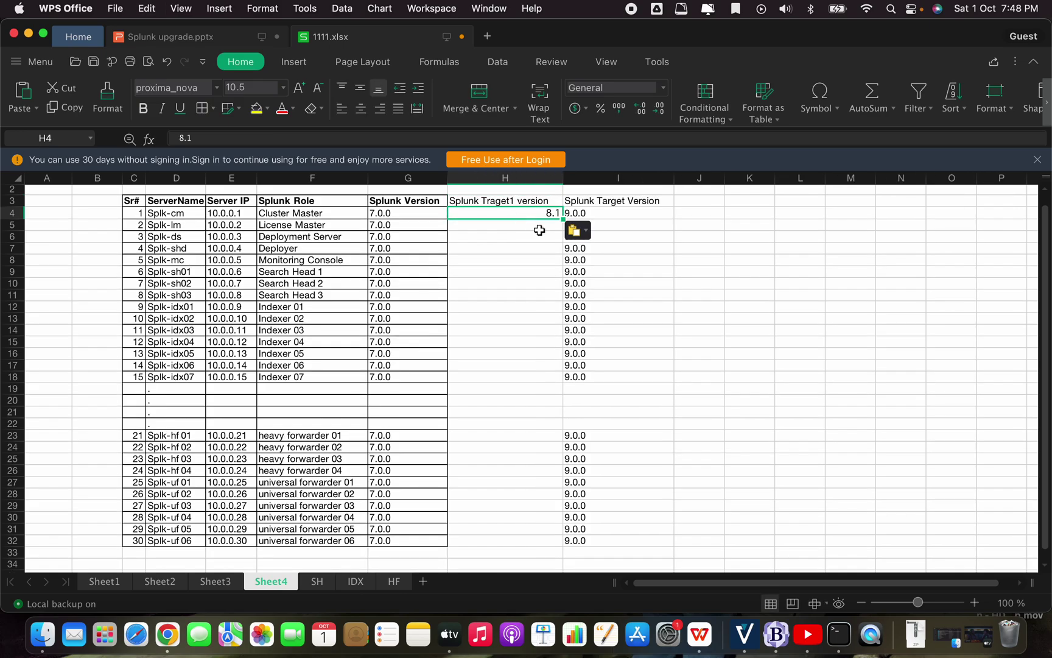
pyautogui.doubleClick(560, 213)
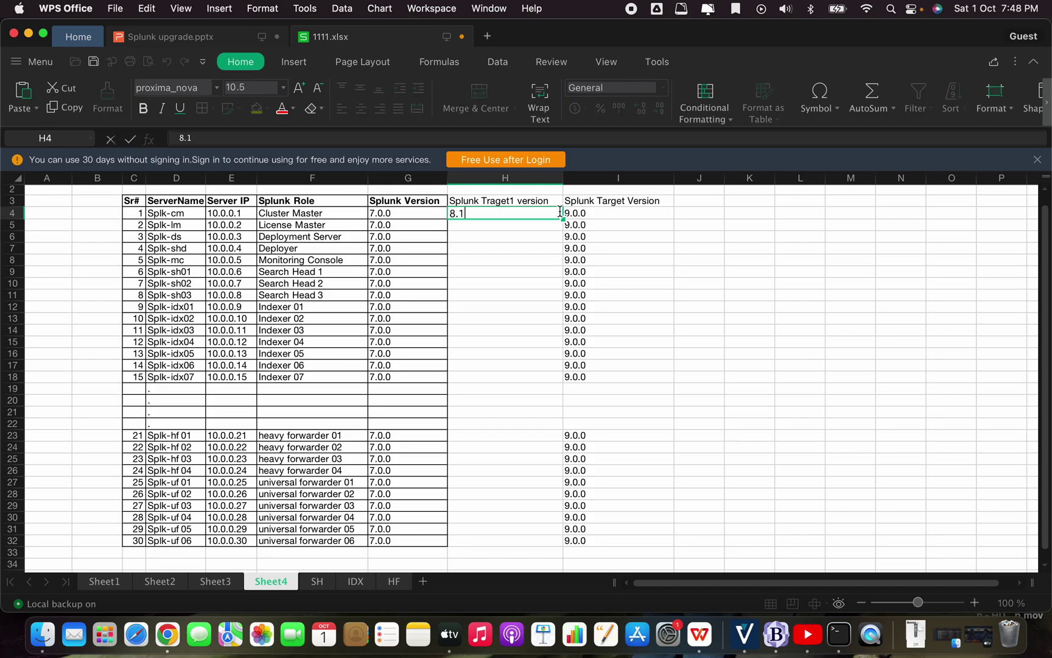
# Copy the 8.1.0 version from H4 into H5:H18, down to the Indexer 07 row.
pyautogui.click(504, 216)
pyautogui.press('super+c')
pyautogui.moveTo(498, 224); pyautogui.dragTo(507, 374)
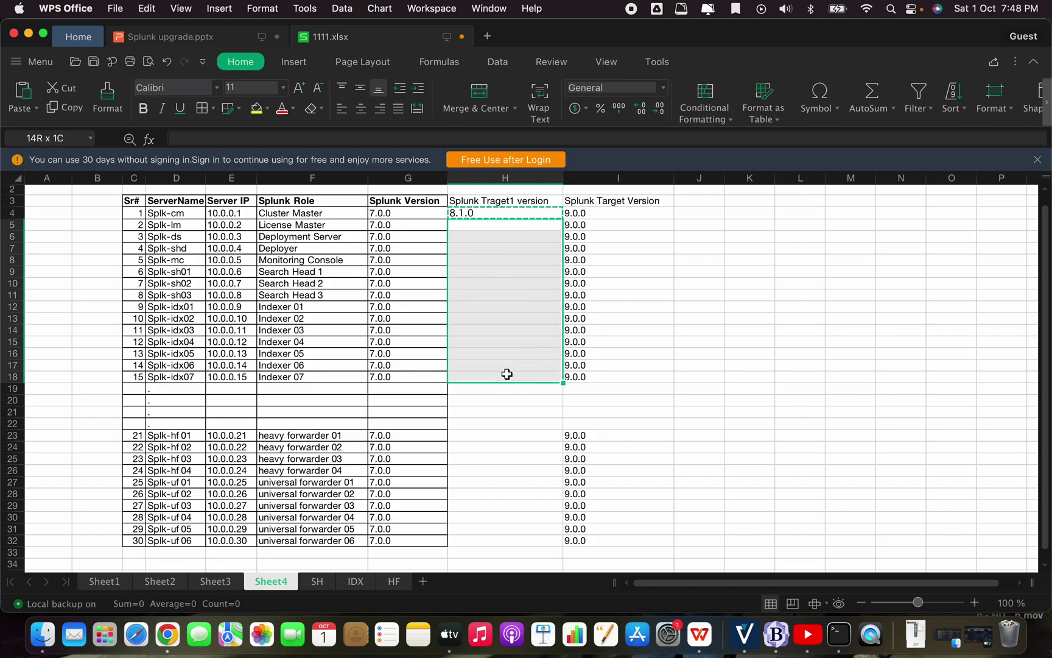
pyautogui.press('super+v')
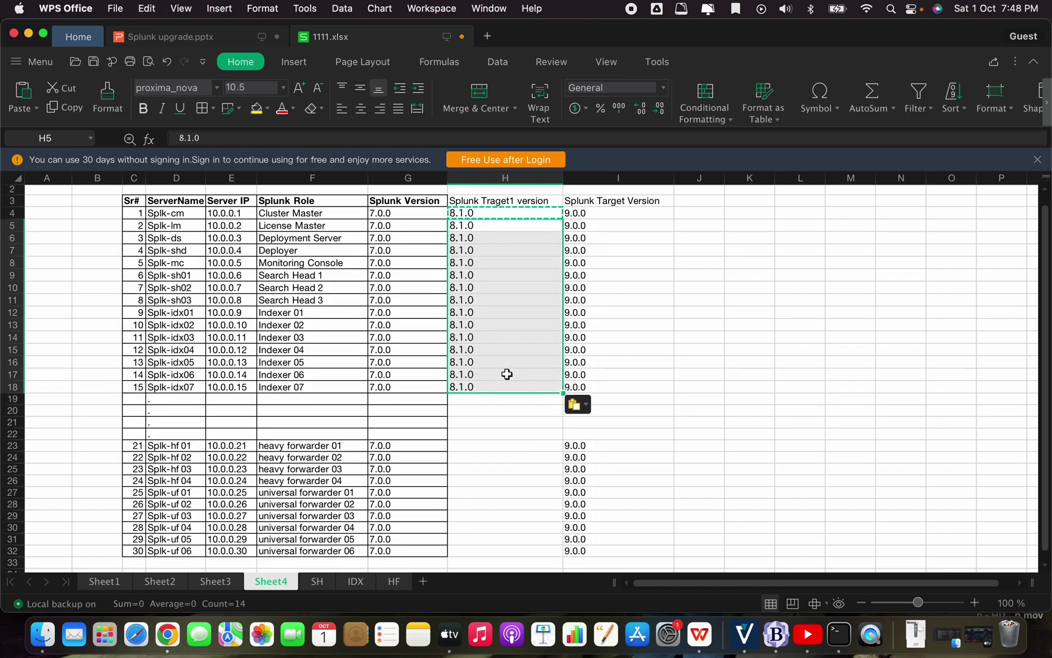
# Paste the 8.1.0 version into H23:H32, covering all heavy forwarder and universal forwarder rows.
pyautogui.click(484, 449)
pyautogui.press('super+v')
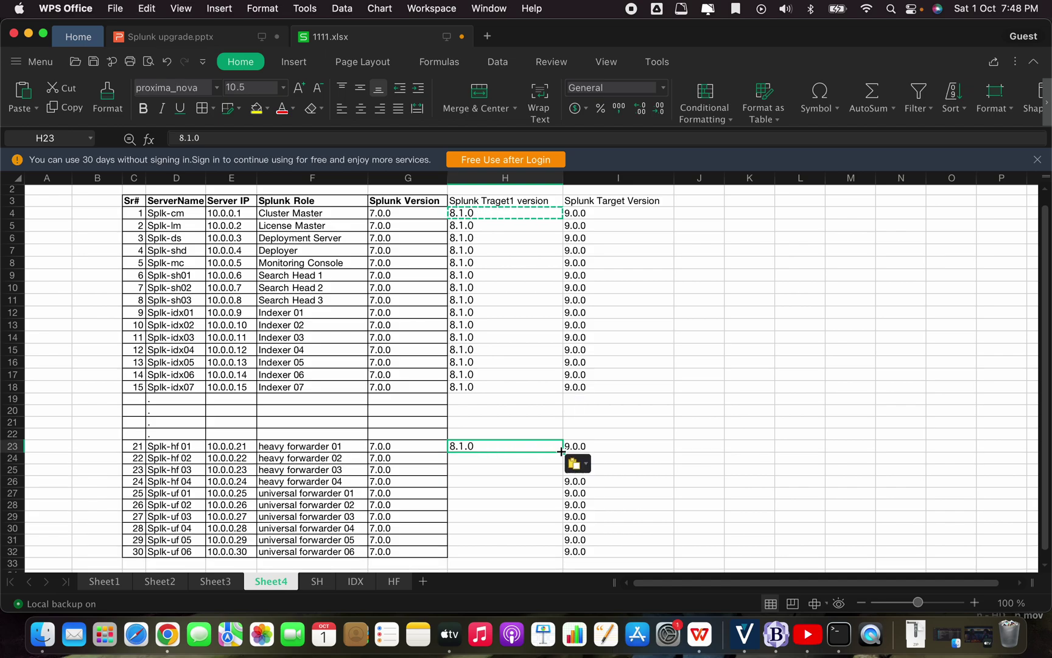
pyautogui.click(520, 459)
pyautogui.moveTo(519, 460); pyautogui.dragTo(518, 555)
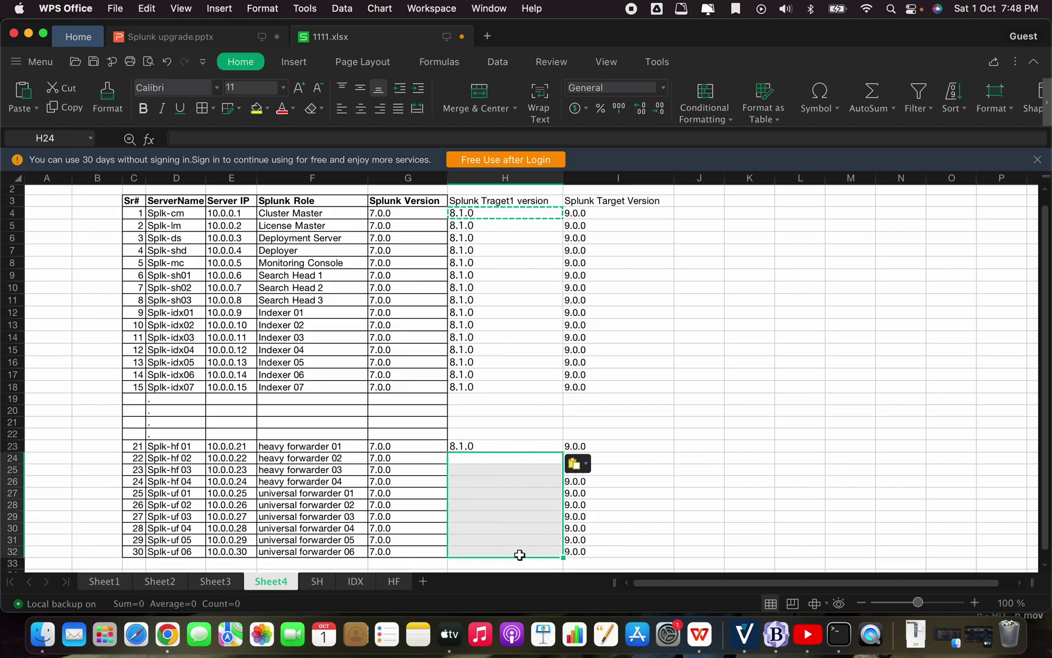
pyautogui.press('super+v')
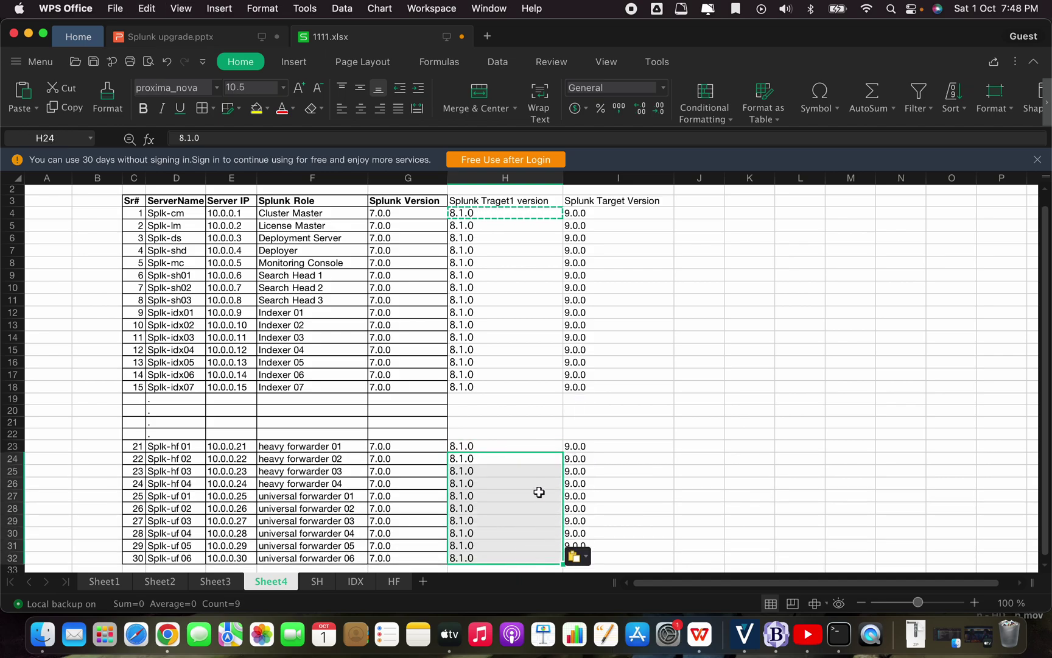
# Review the Cluster Master's current and target versions, and the compatibility check item in the Splunk upgrade presentation.
pyautogui.click(407, 214)
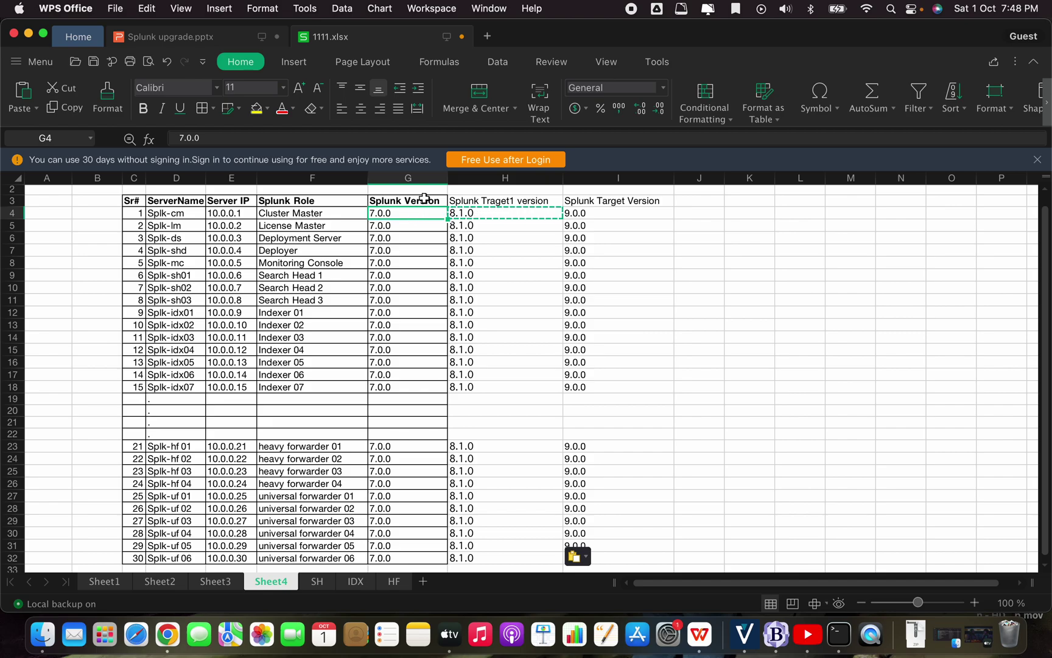
pyautogui.click(590, 211)
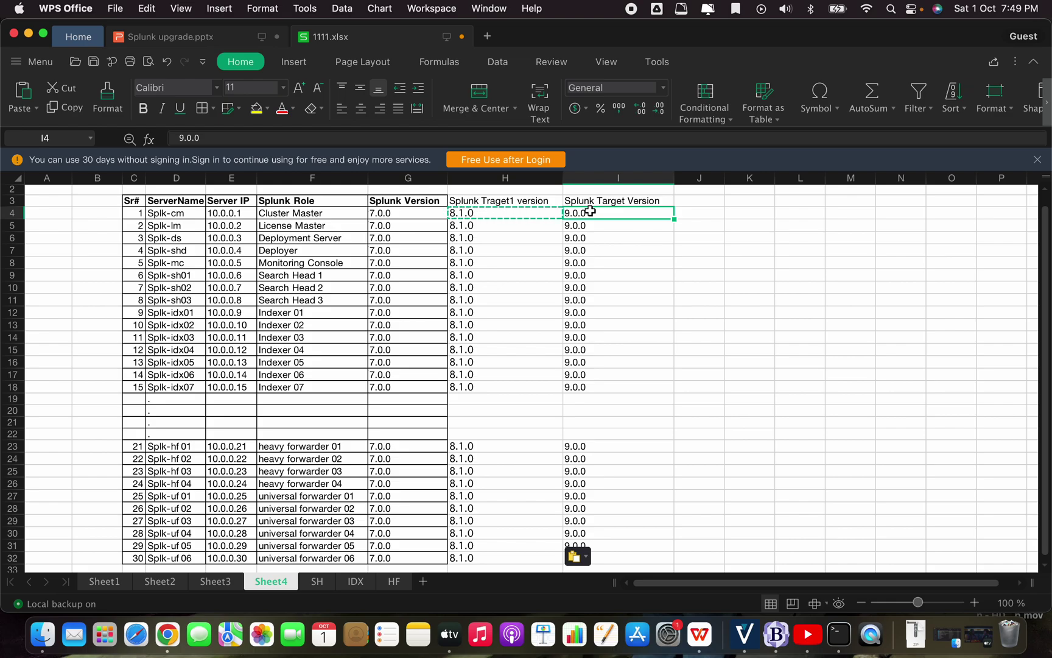
pyautogui.click(415, 213)
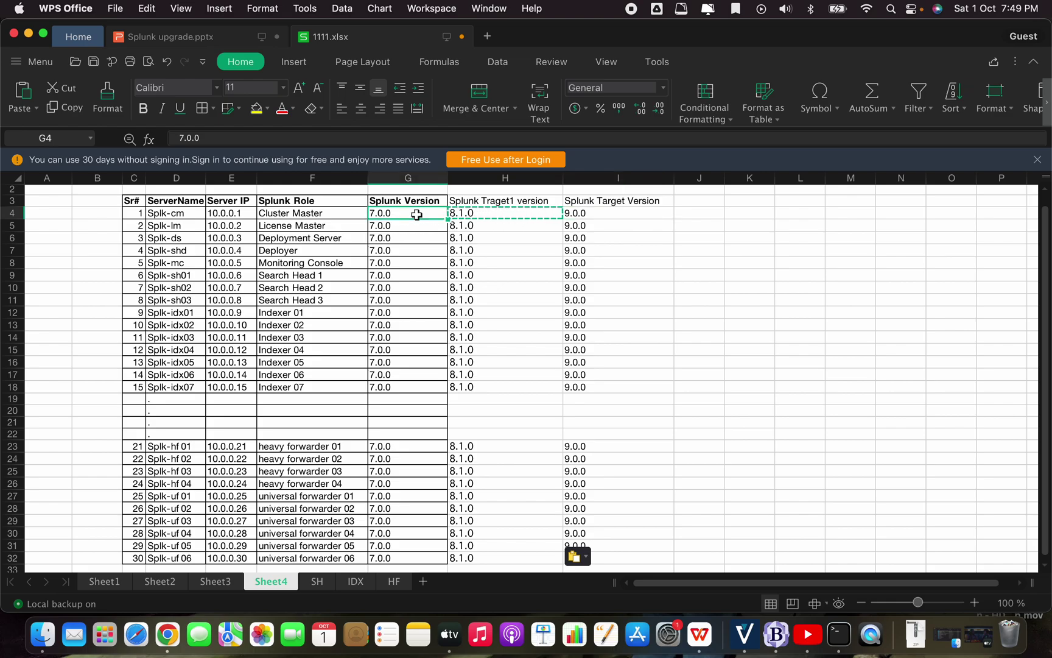
pyautogui.click(176, 37)
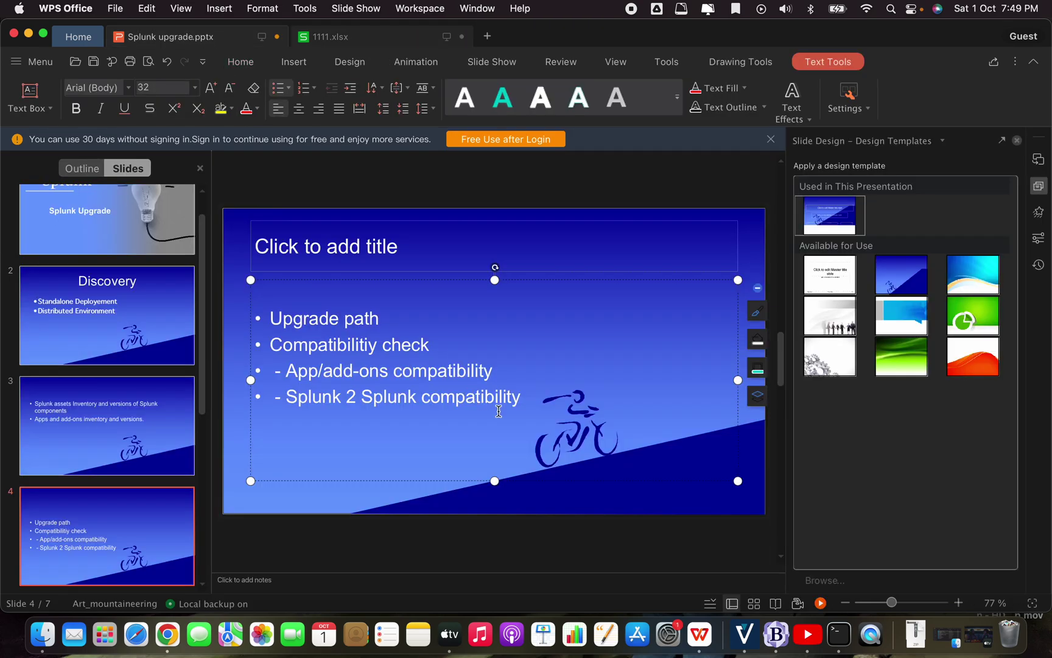
pyautogui.moveTo(431, 345); pyautogui.dragTo(271, 344)
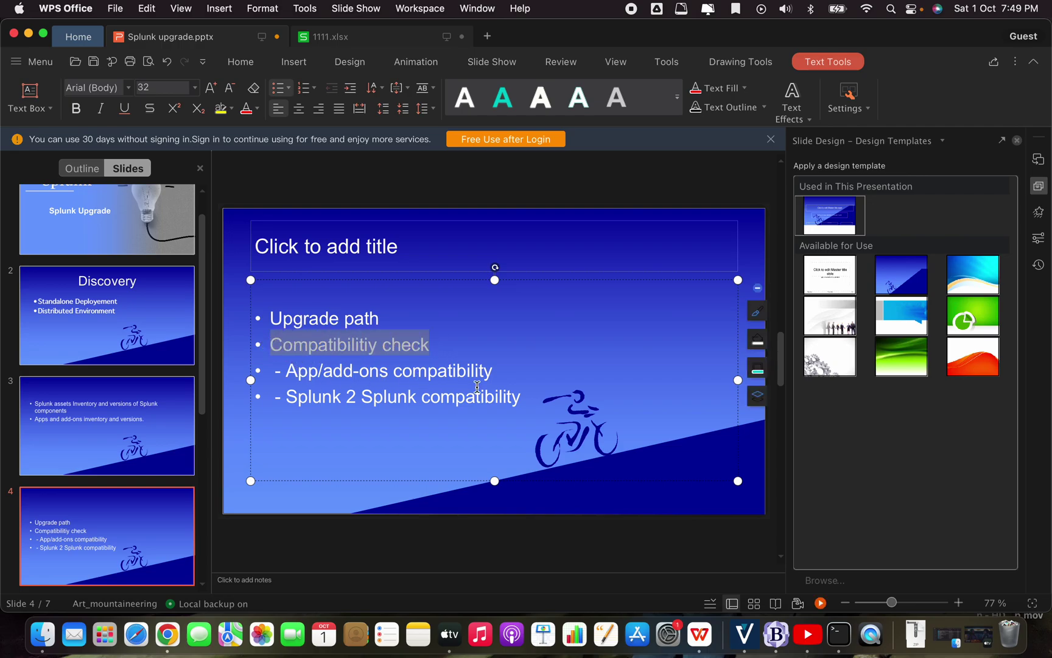
# Return to the 1111.xlsx workbook and copy the app name "ES Content Updates" from E5 of the SH sheet.
pyautogui.click(352, 38)
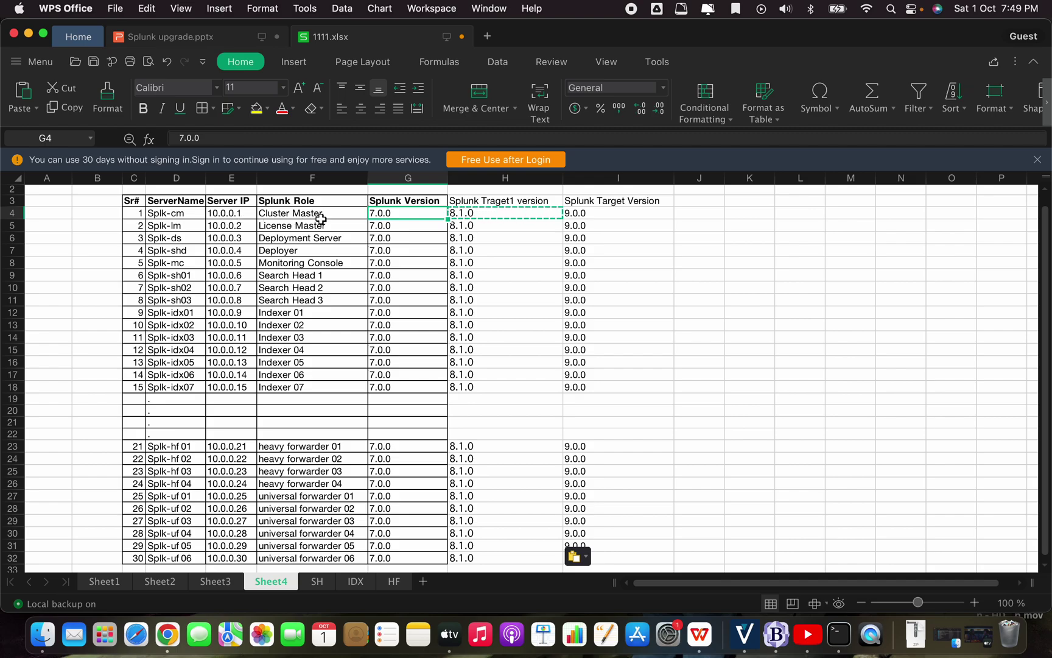
pyautogui.click(318, 582)
pyautogui.click(247, 241)
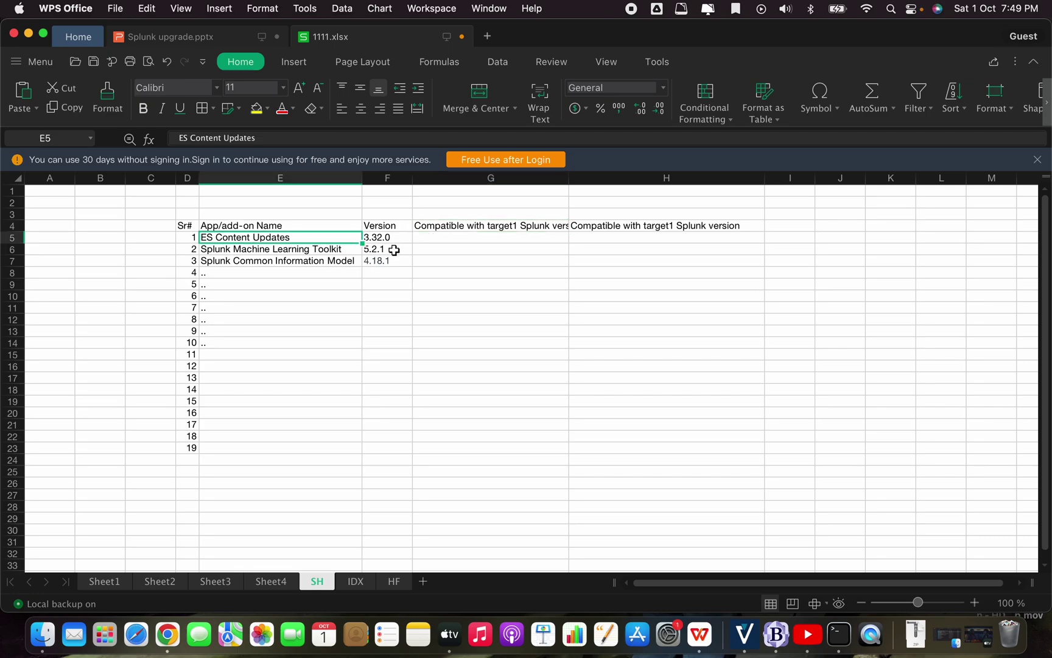
pyautogui.doubleClick(294, 240)
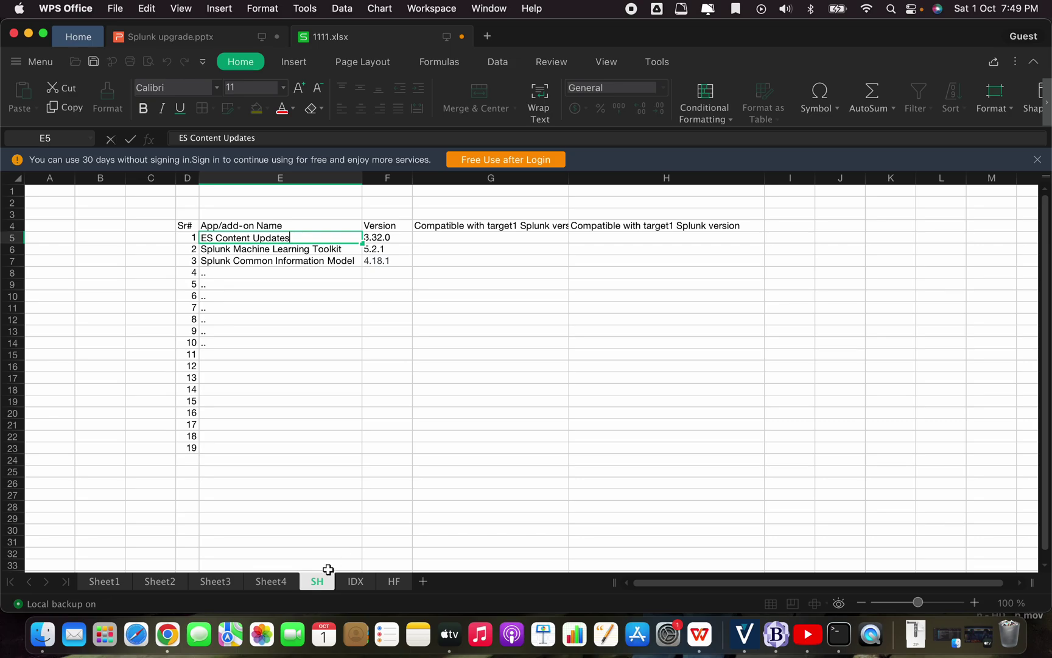
pyautogui.moveTo(301, 237); pyautogui.dragTo(197, 240)
# Switch to Chrome and search Splunk's installed apps for "ES Content Updates" to check its installed version.
pyautogui.press('super+Tab')
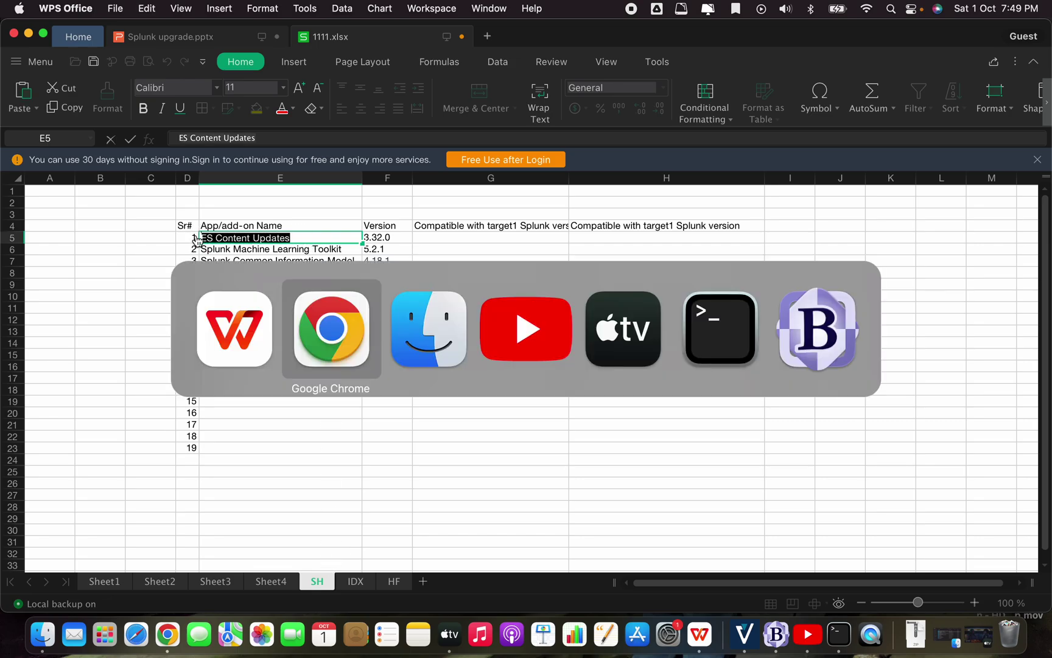
pyautogui.click(190, 38)
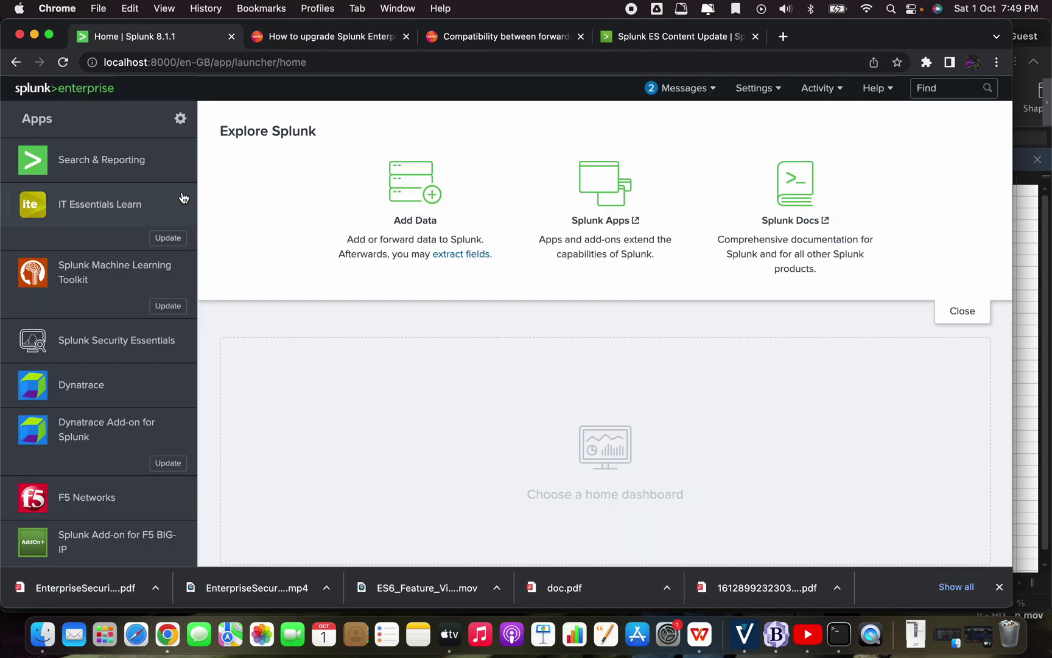
pyautogui.click(189, 115)
pyautogui.click(97, 176)
pyautogui.press('cmd+v')
pyautogui.press('Return')
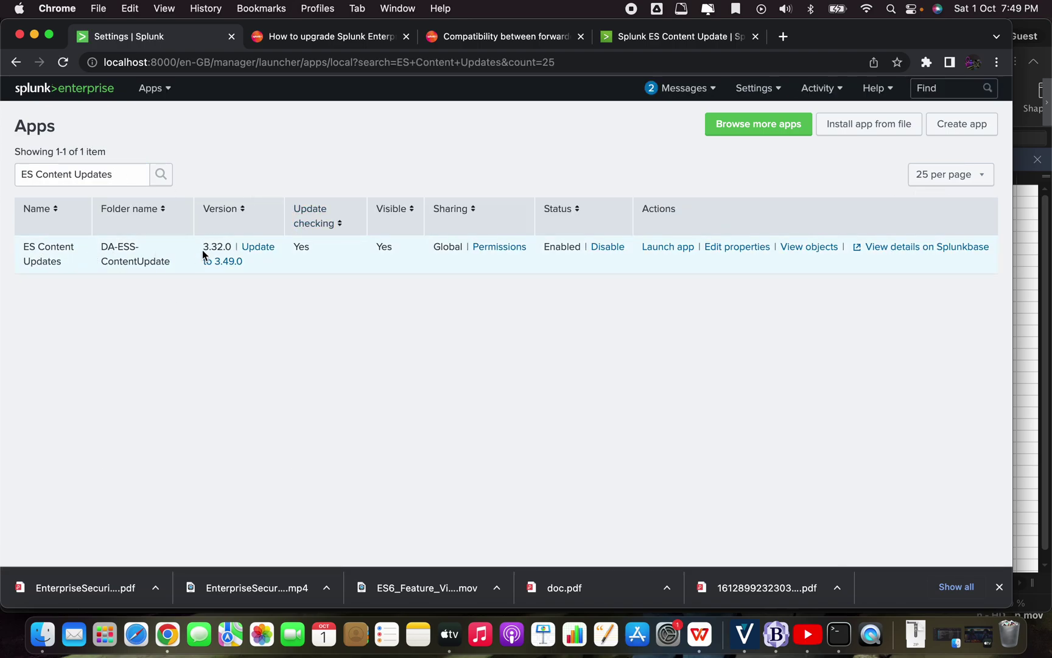
pyautogui.moveTo(230, 244); pyautogui.dragTo(199, 246)
pyautogui.click(385, 143)
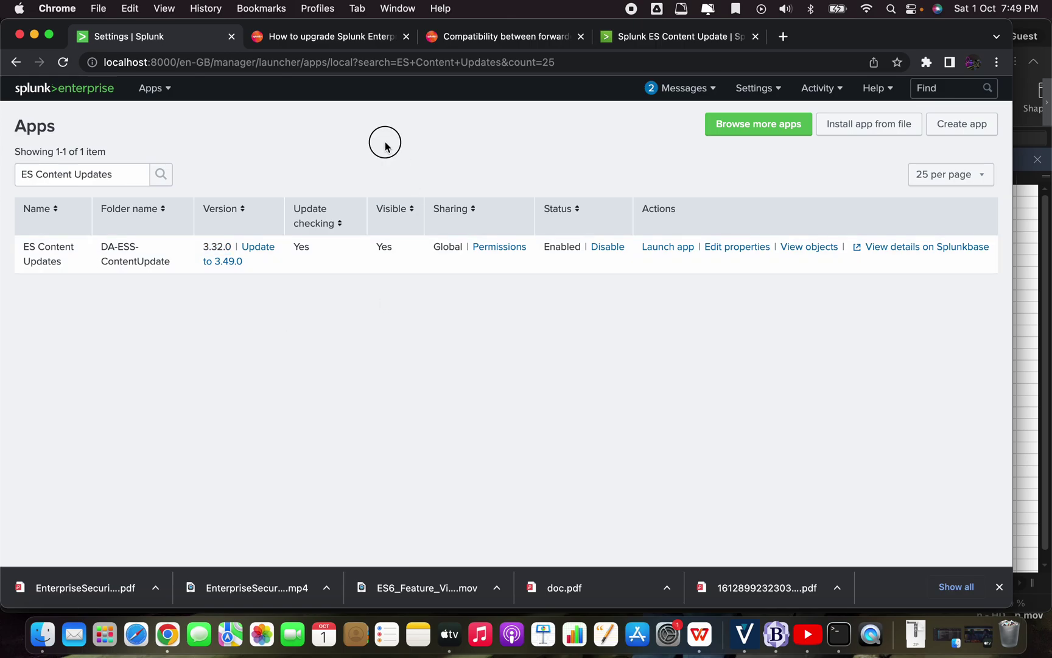
# Copy the app name from the installed-apps search and search Splunkbase for "ES Content Updates".
pyautogui.click(651, 41)
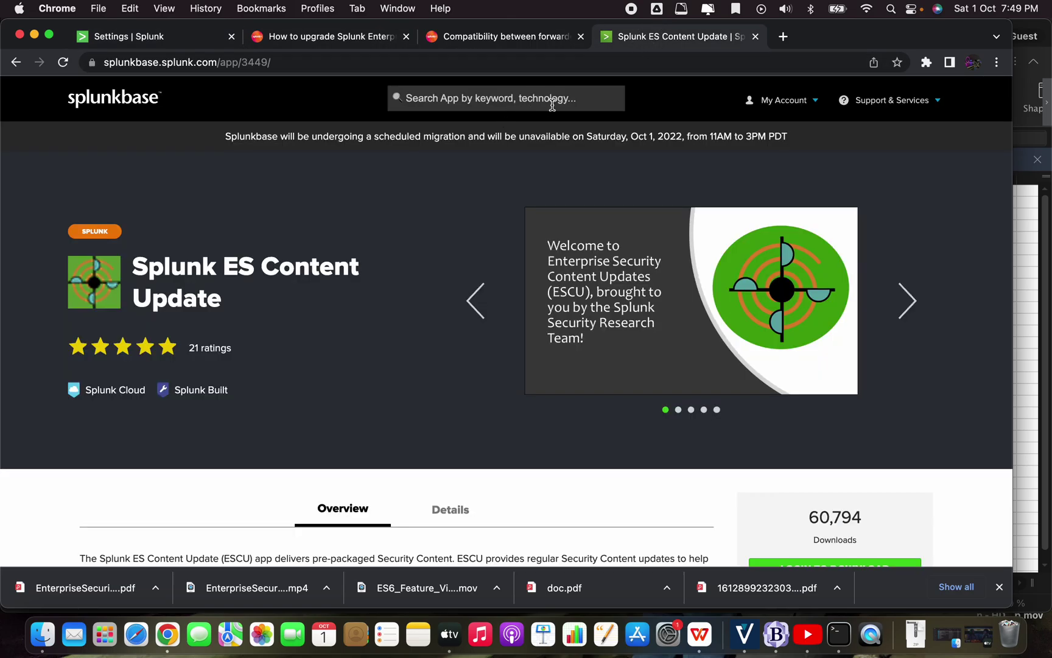
pyautogui.click(195, 38)
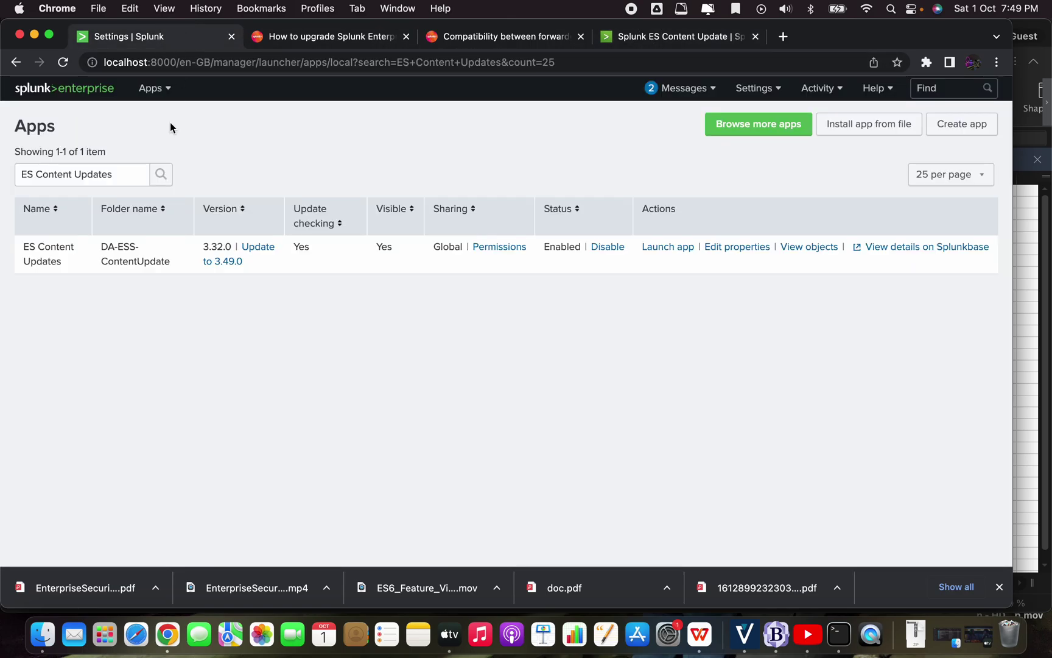
pyautogui.tripleClick(119, 174)
pyautogui.press('super+c')
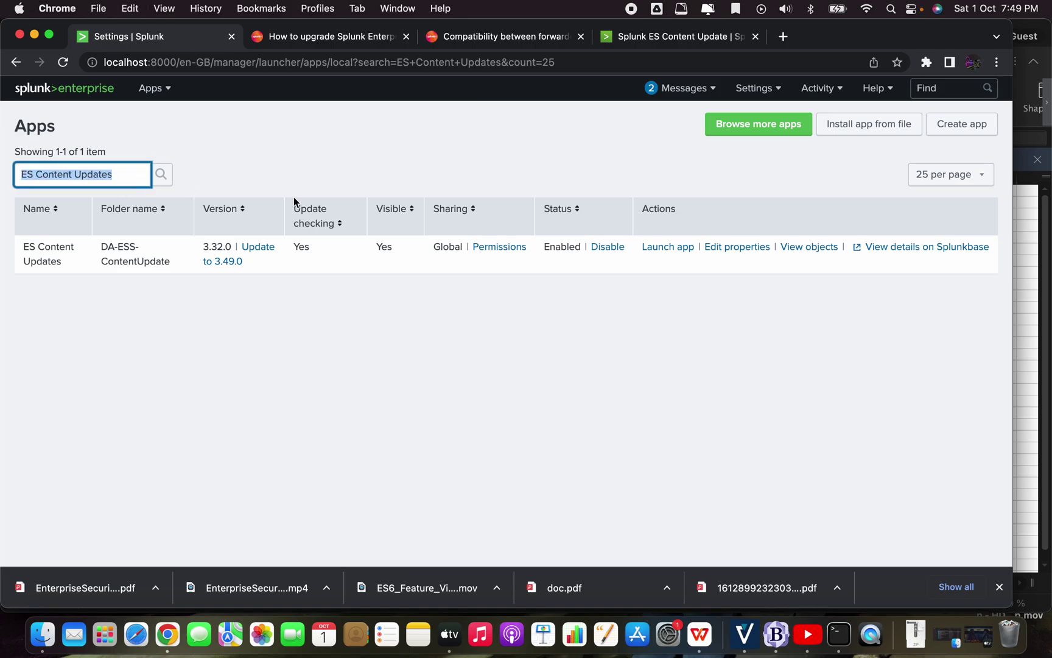
pyautogui.press('super+4')
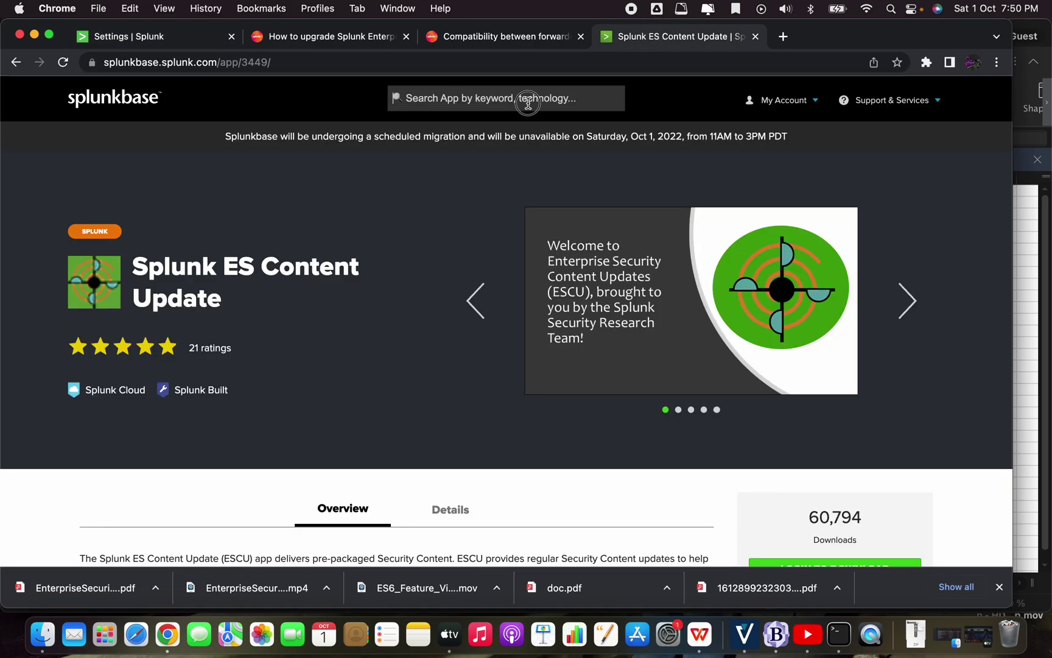
pyautogui.click(527, 103)
pyautogui.press('super+v')
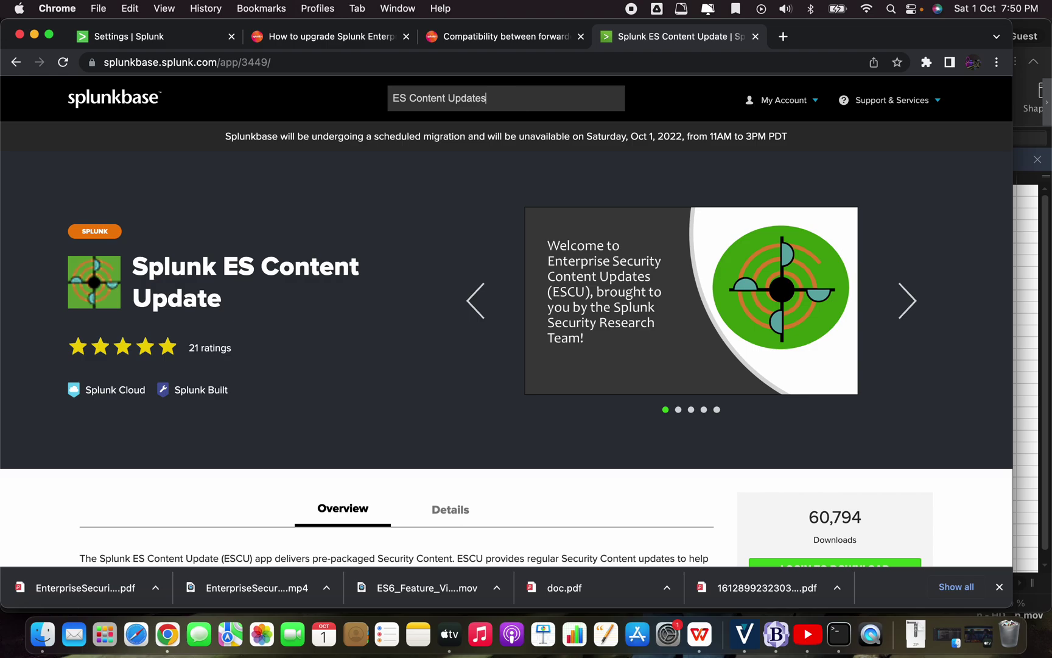
pyautogui.press('Return')
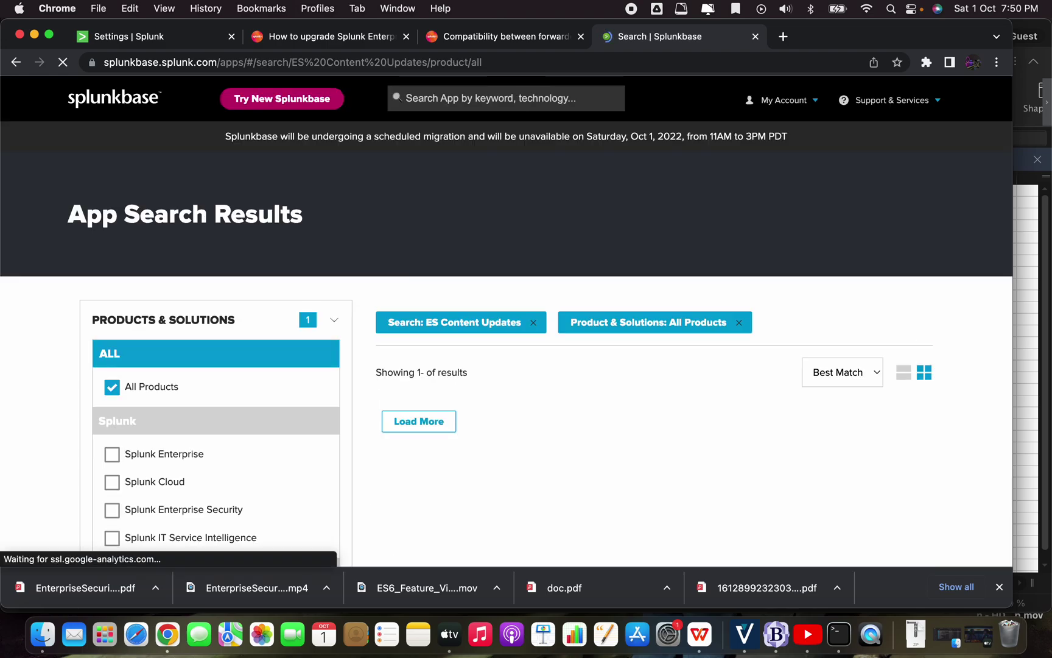
# Open the Splunk ES Content Update result on Splunkbase and select app version 3.32.0.
pyautogui.scroll(-4, 618, 390)
pyautogui.scroll(2, 481, 426)
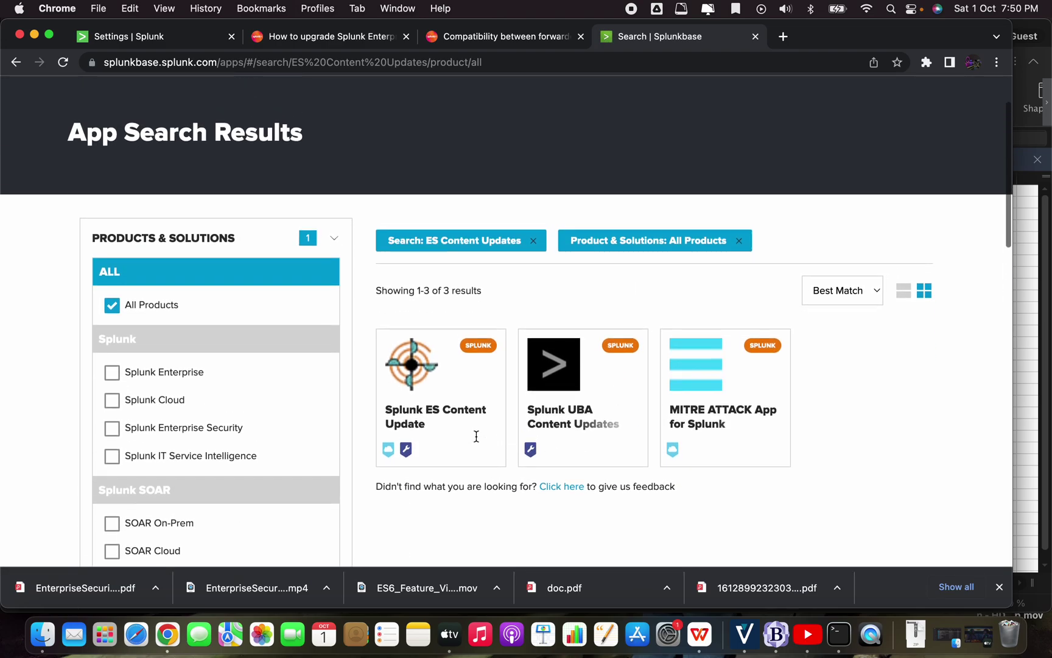
pyautogui.scroll(1, 477, 436)
pyautogui.click(581, 350)
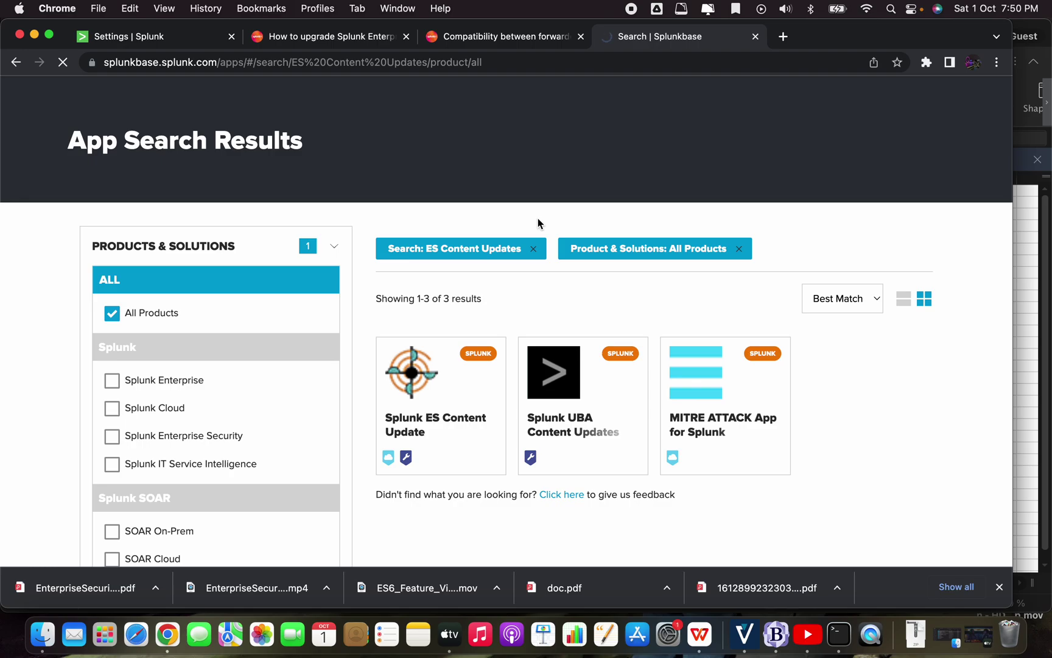
pyautogui.click(461, 420)
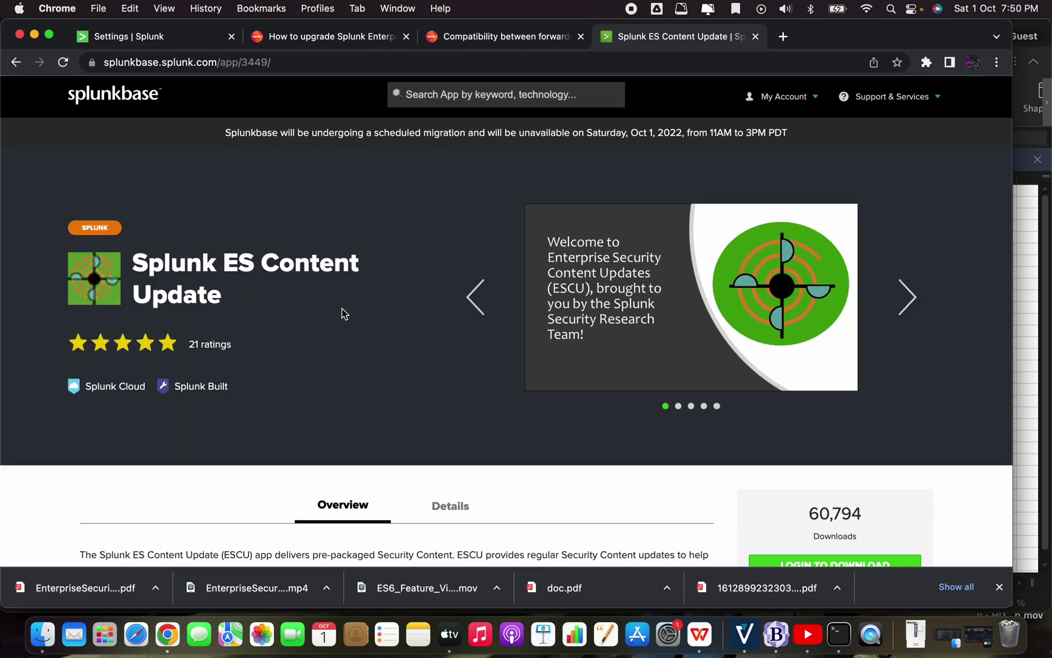
pyautogui.scroll(-2, 424, 345)
pyautogui.scroll(-5, 425, 345)
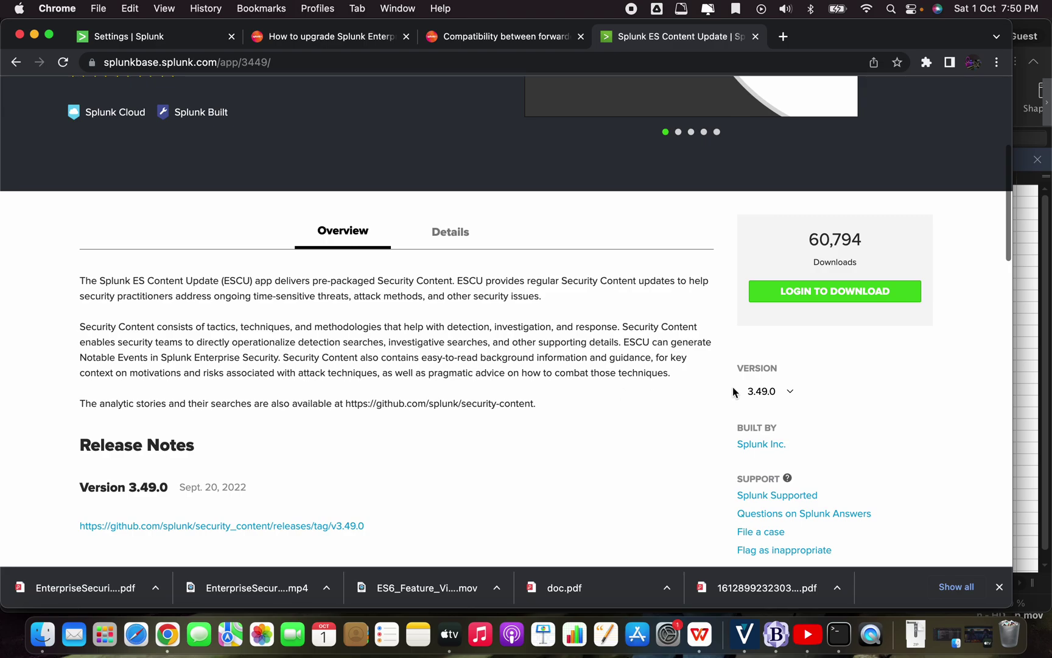
pyautogui.click(790, 392)
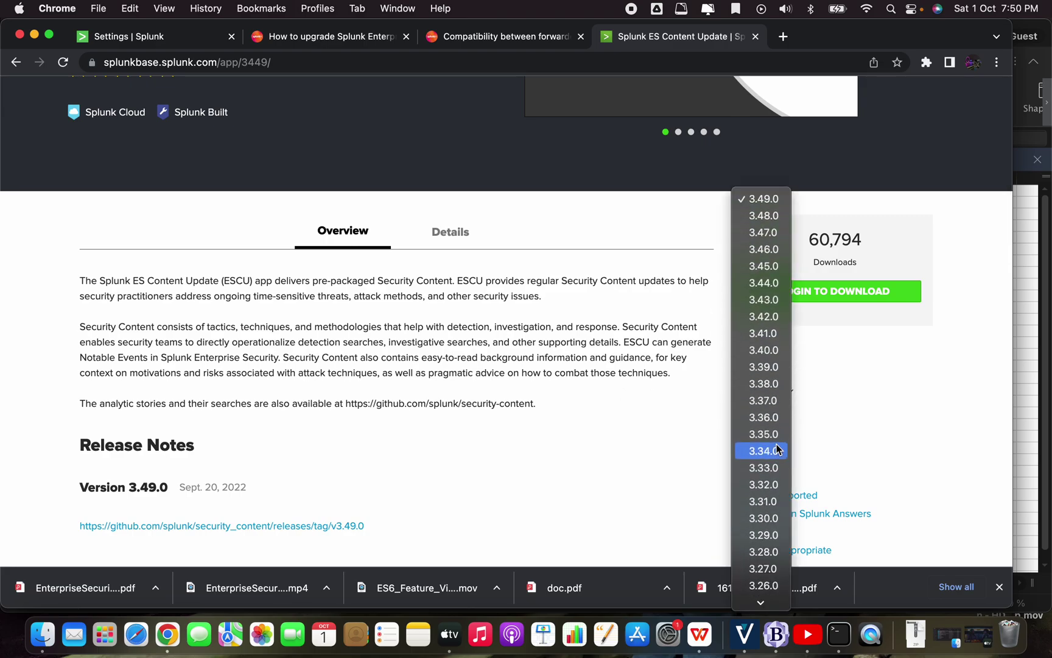
pyautogui.click(742, 491)
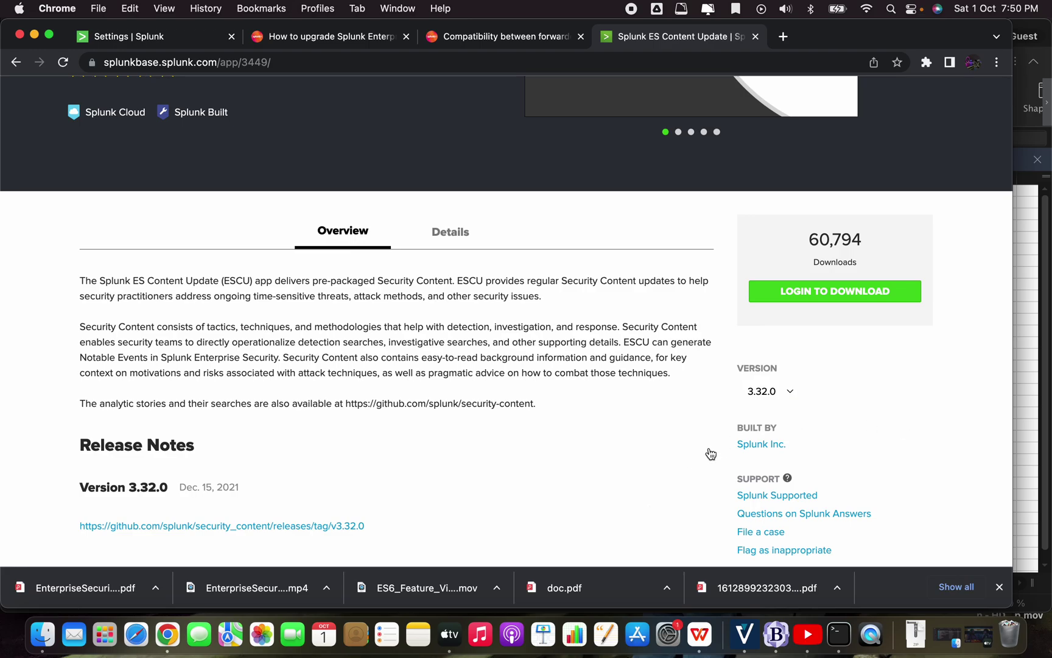
# Check the Splunk versions listed as compatible with version 3.32.0 of Splunk ES Content Update.
pyautogui.scroll(-2, 619, 477)
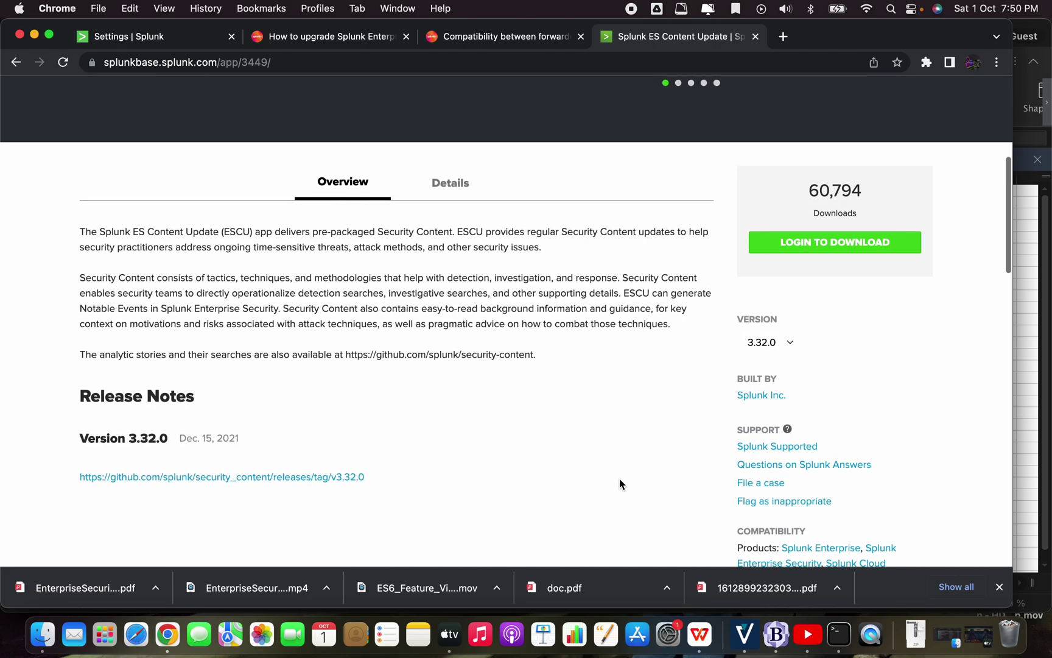
pyautogui.scroll(-2, 630, 435)
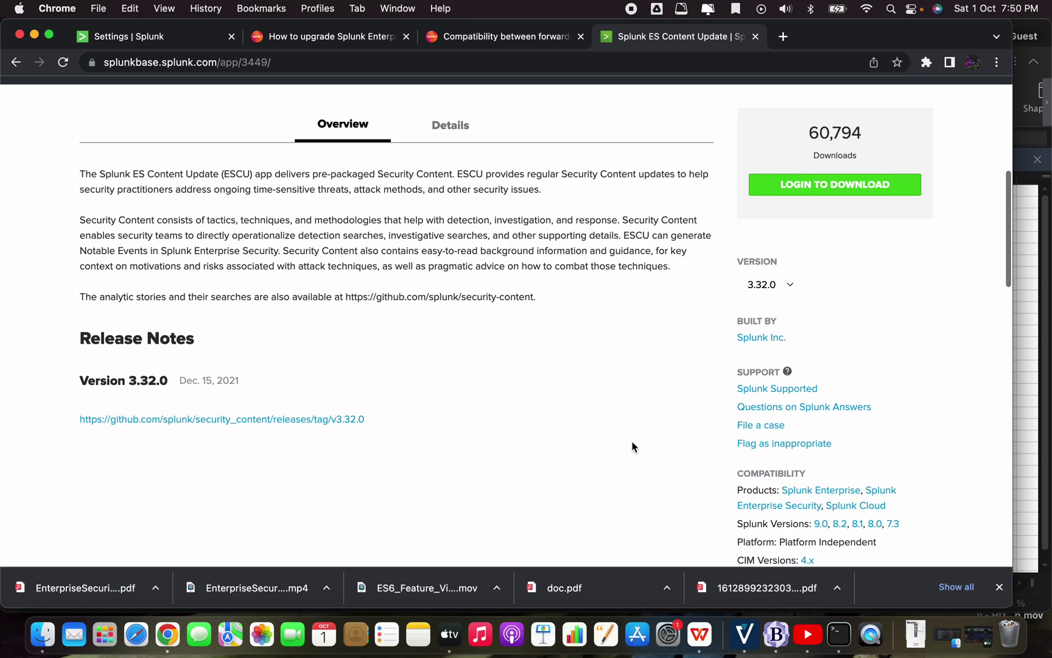
pyautogui.scroll(-2, 854, 351)
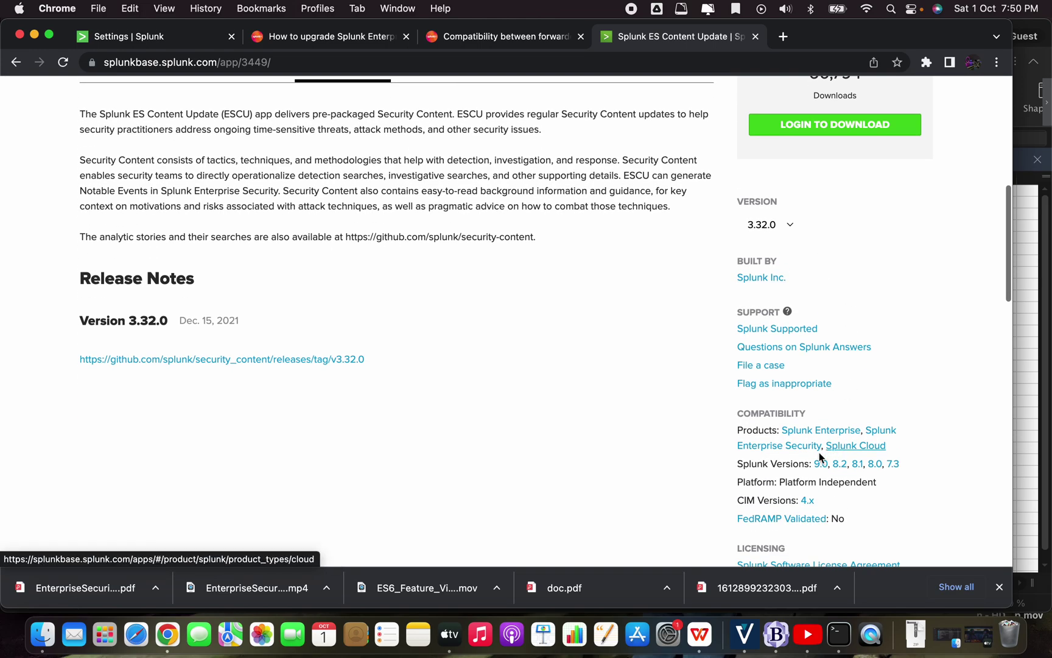
pyautogui.moveTo(738, 466); pyautogui.dragTo(820, 471)
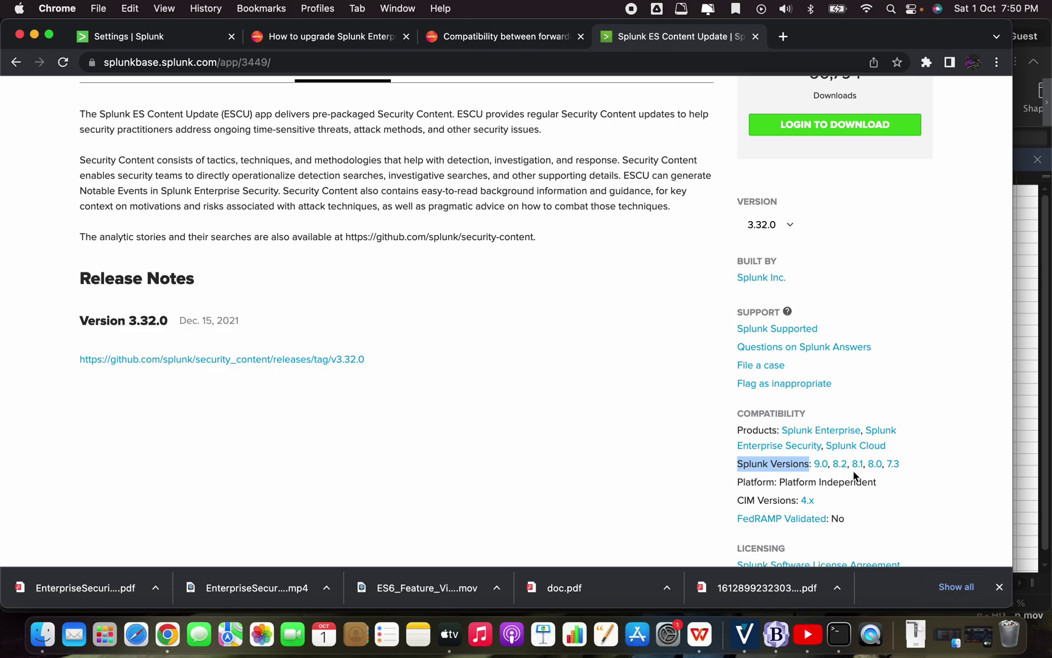
pyautogui.click(791, 226)
pyautogui.click(845, 228)
pyautogui.scroll(3, 860, 236)
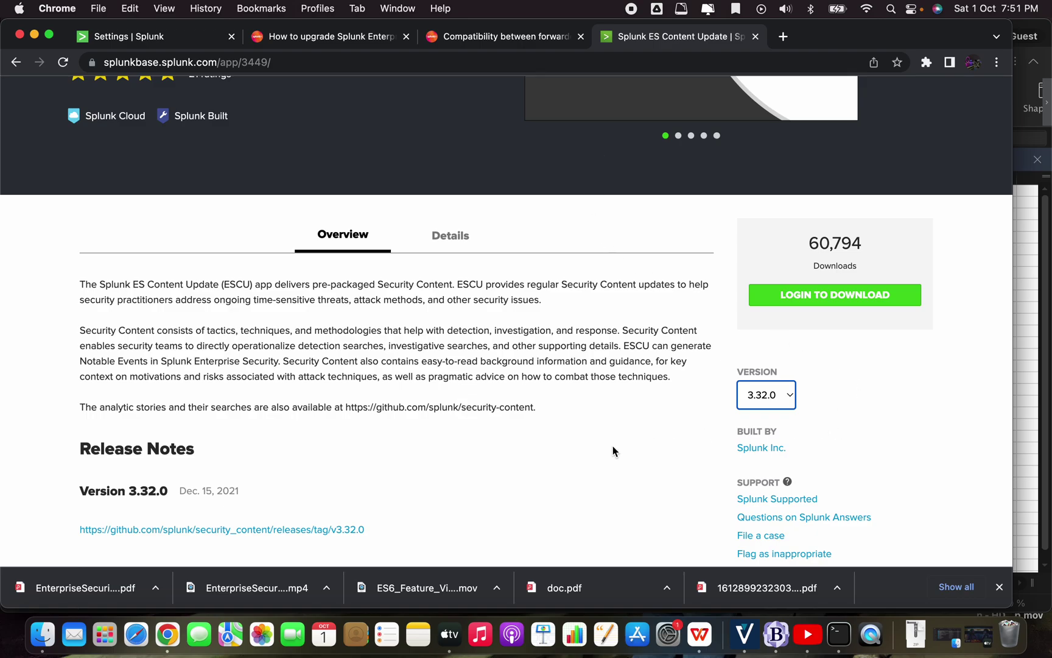
# Switch to WPS Office, check the target1 version on Sheet4, and enter Yes for ES Content Updates' target1 compatibility on the SH sheet.
pyautogui.press('super+Tab')
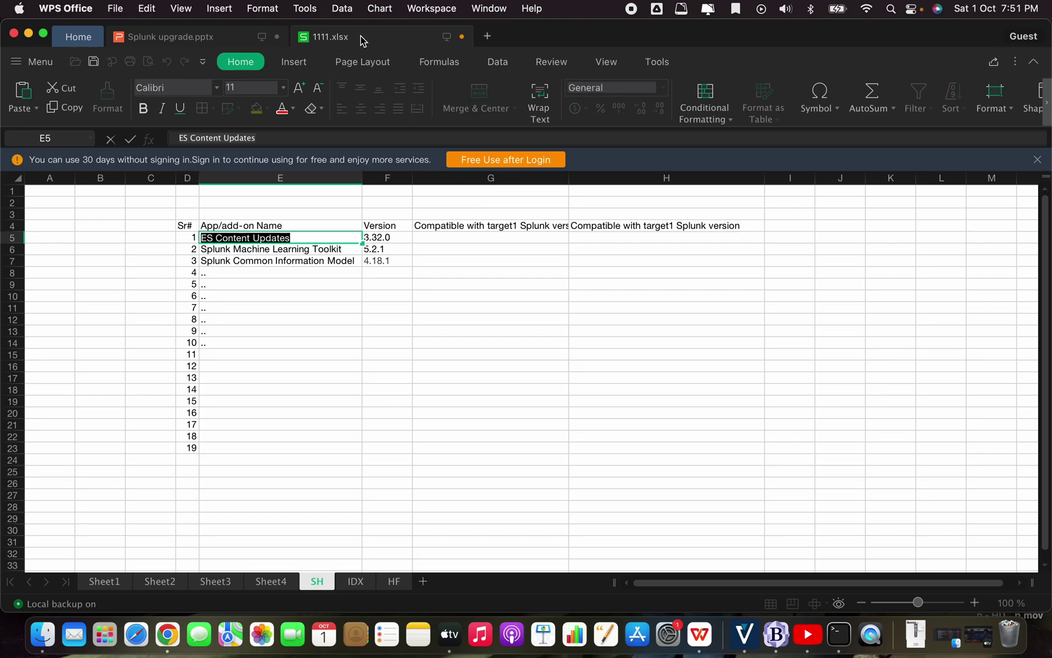
pyautogui.click(401, 262)
pyautogui.click(307, 239)
pyautogui.click(460, 237)
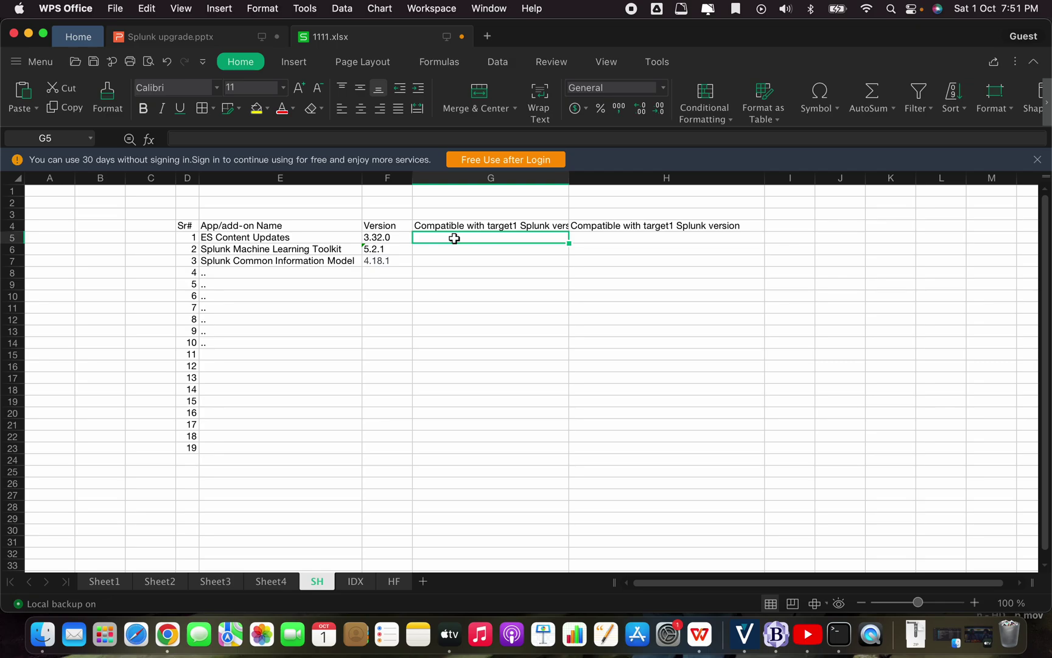
pyautogui.doubleClick(466, 238)
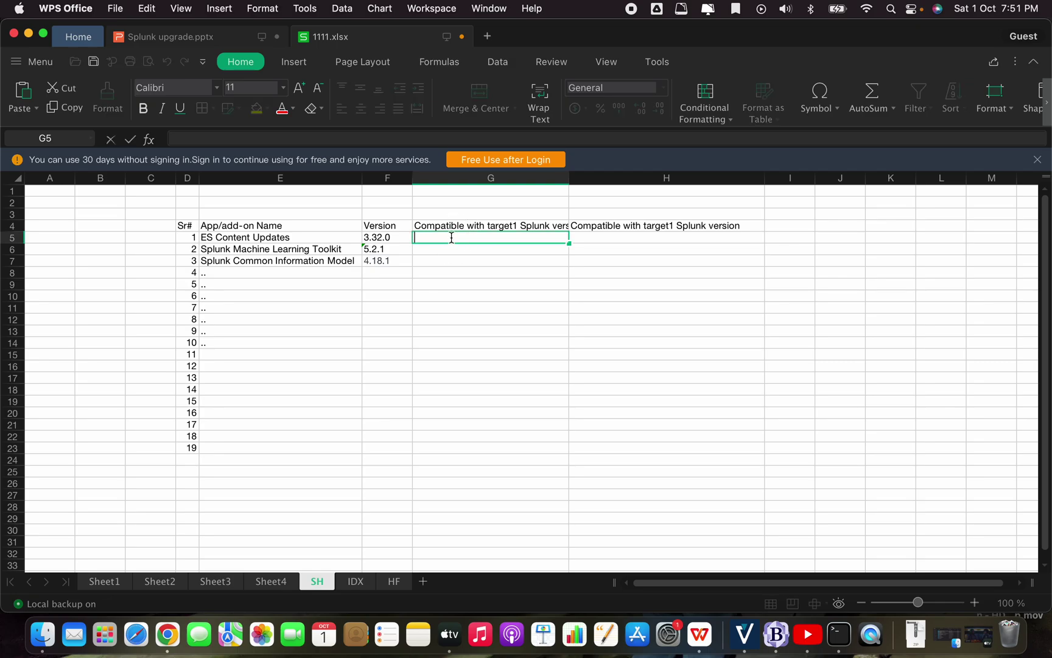
pyautogui.click(275, 583)
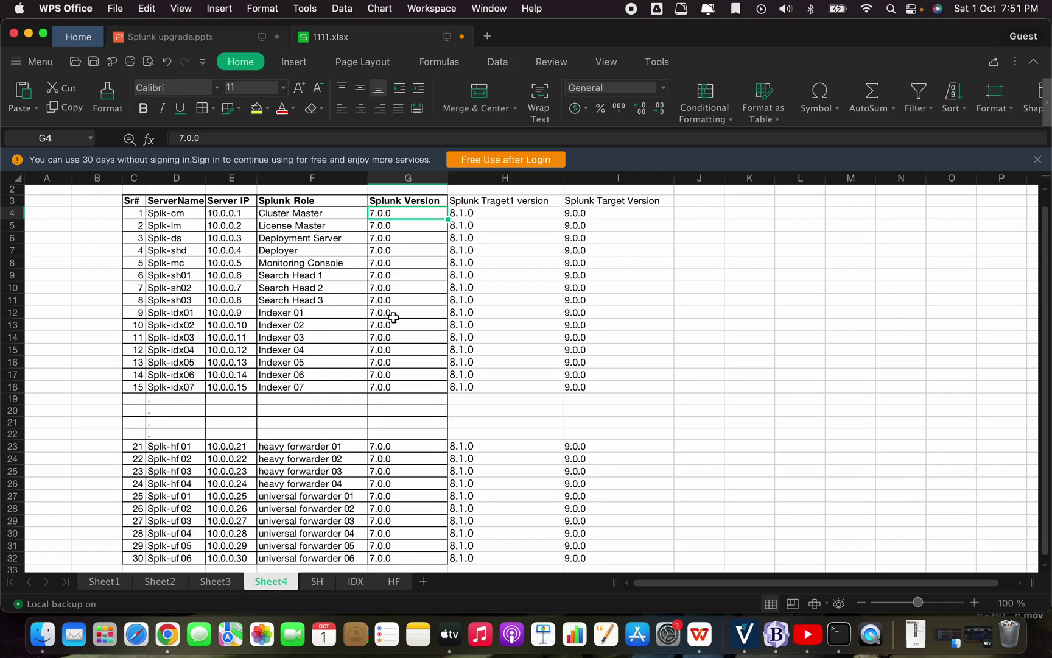
pyautogui.click(482, 213)
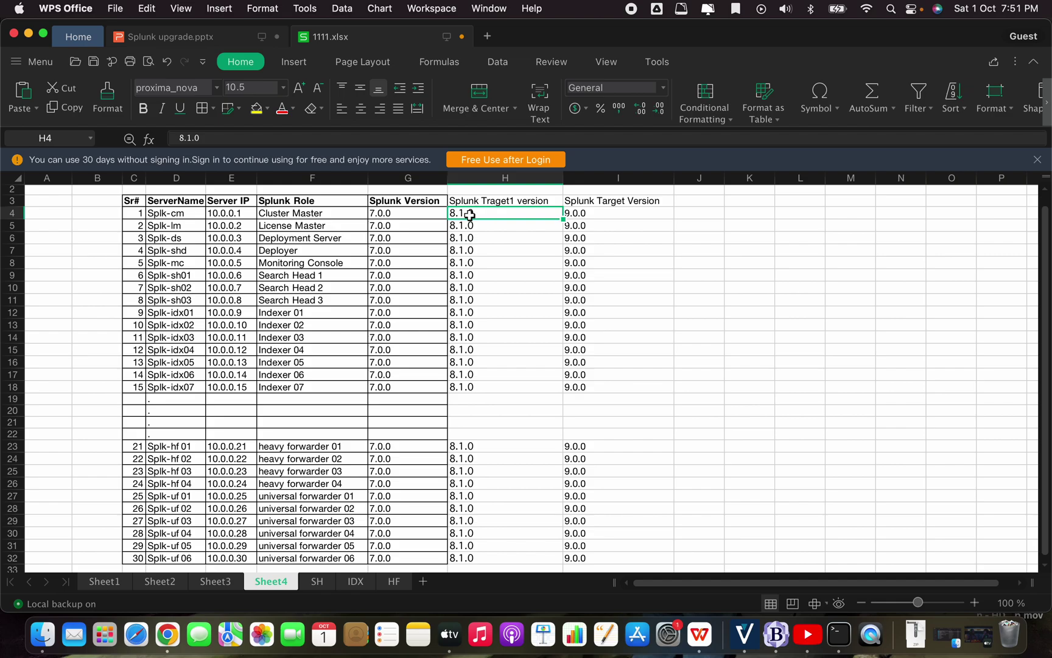
pyautogui.click(316, 581)
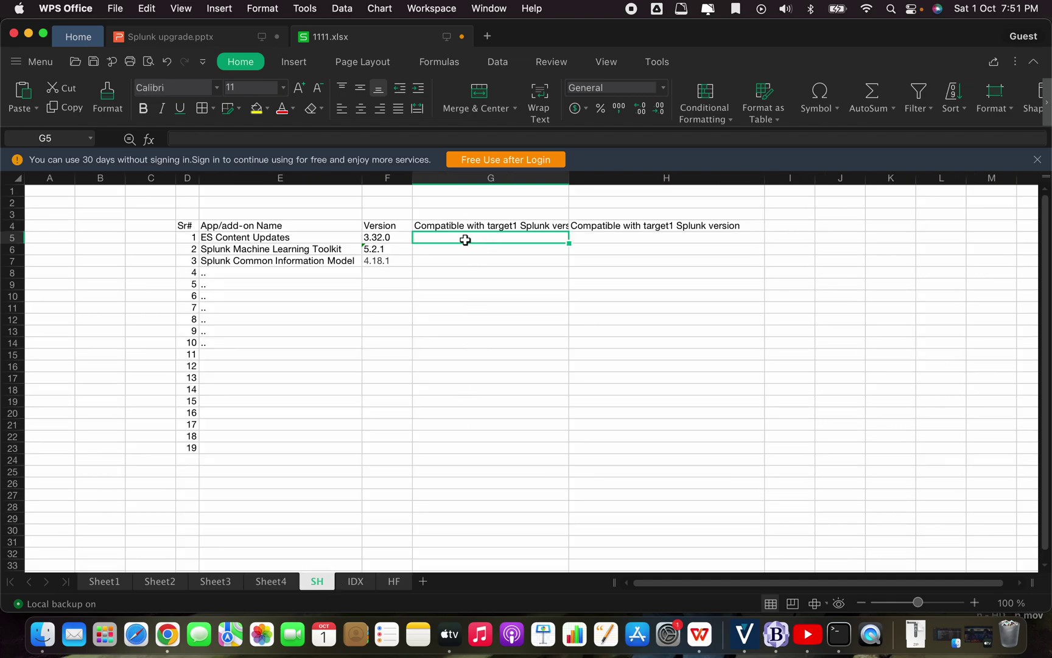
pyautogui.write('Yes')
pyautogui.click(618, 238)
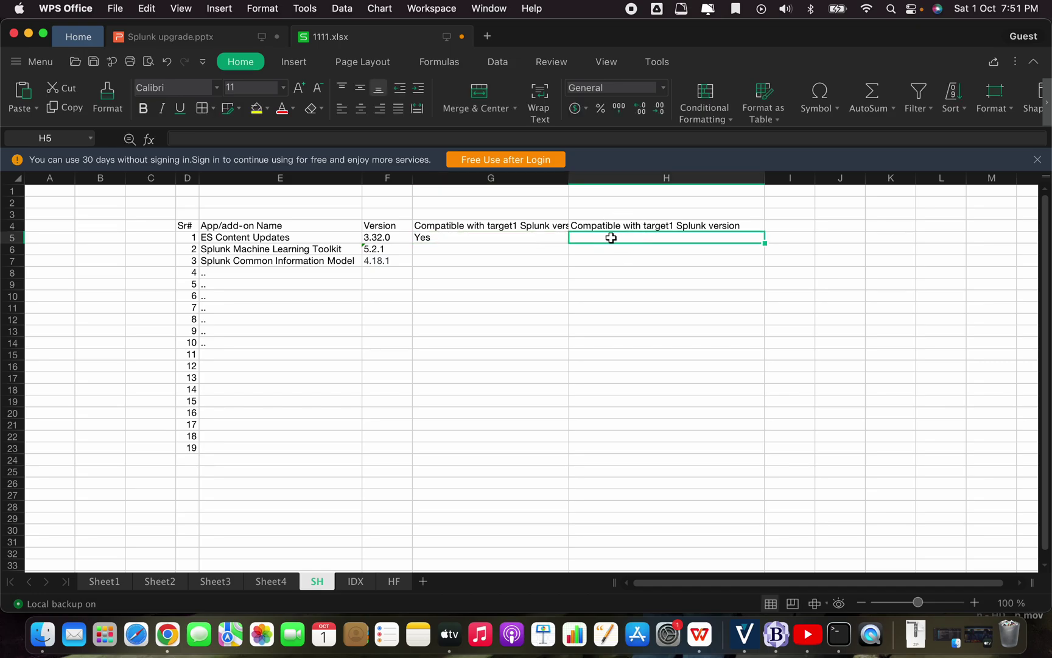
# Widen column G to fit its header and change the header in H4 to "Compatible with target2 Splunk version".
pyautogui.click(436, 229)
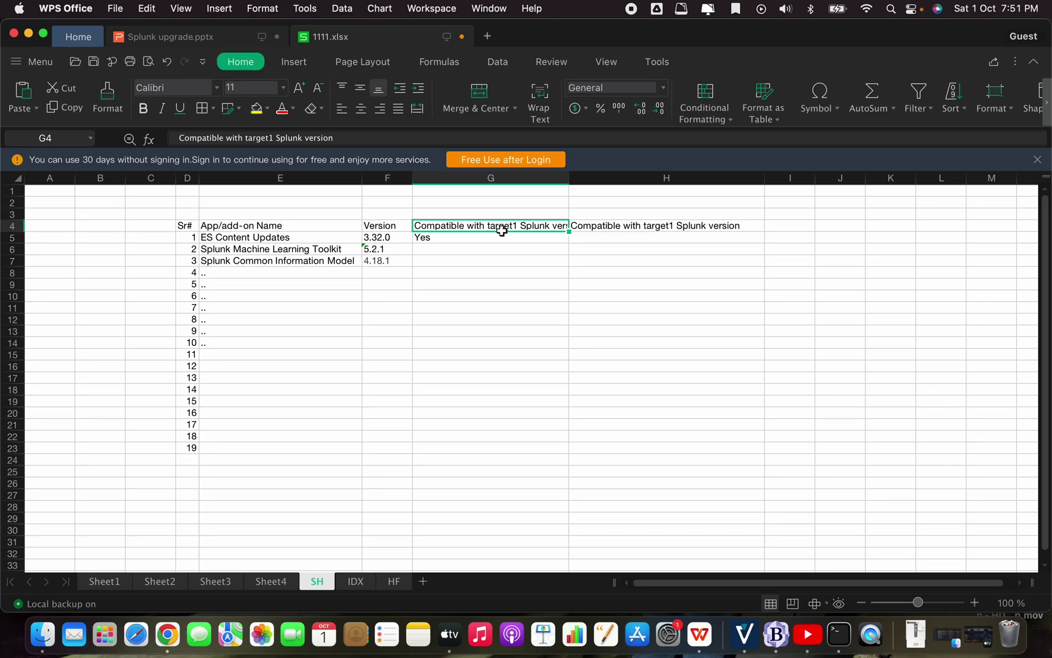
pyautogui.moveTo(569, 178); pyautogui.dragTo(602, 178)
pyautogui.click(653, 238)
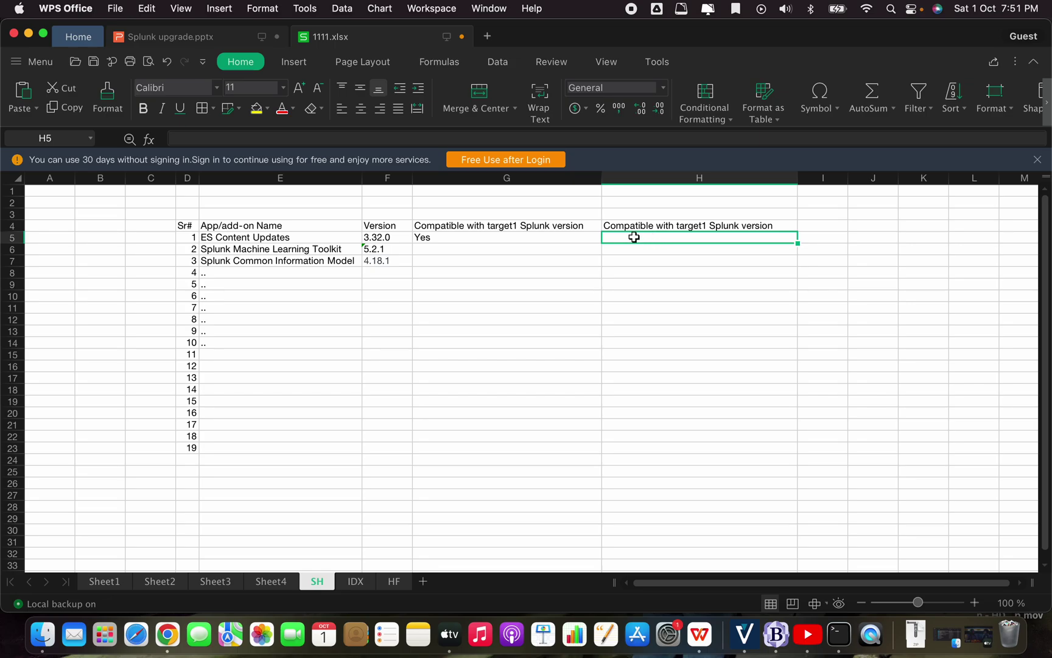
pyautogui.doubleClick(708, 227)
pyautogui.press('BackSpace')
pyautogui.write('2')
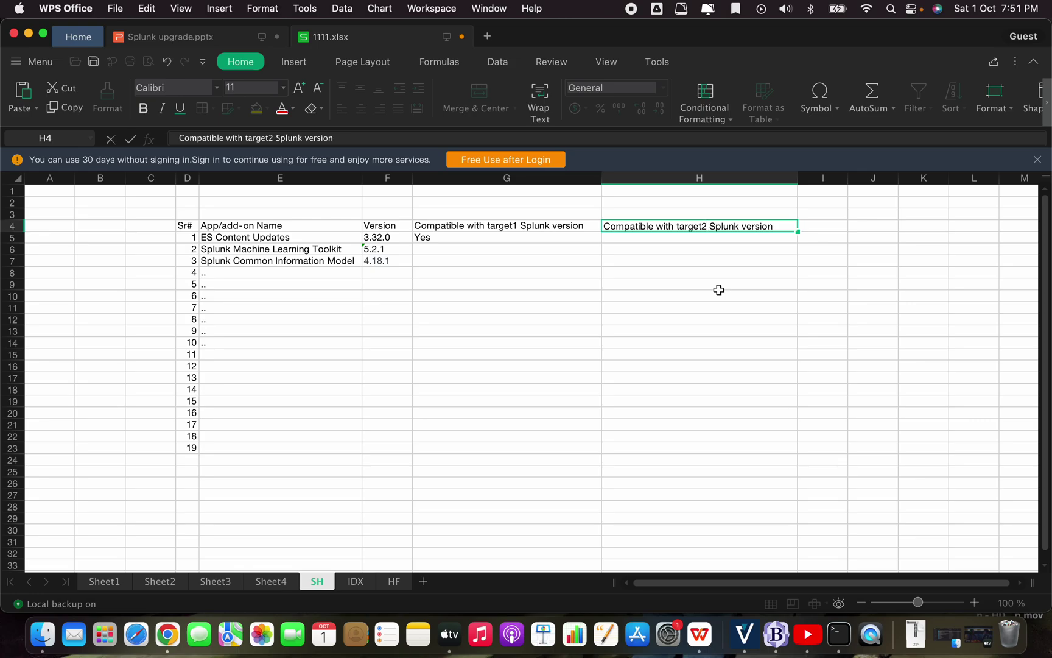
# Enter Yes for ES Content Updates' compatibility with the target2 Splunk version.
pyautogui.click(687, 237)
pyautogui.write('Yes')
pyautogui.press('Return')
# Add an "Upgrade Needed" column header in I4, widen the column to fit, and enter No for ES Content Updates.
pyautogui.click(810, 227)
pyautogui.write('Upgra')
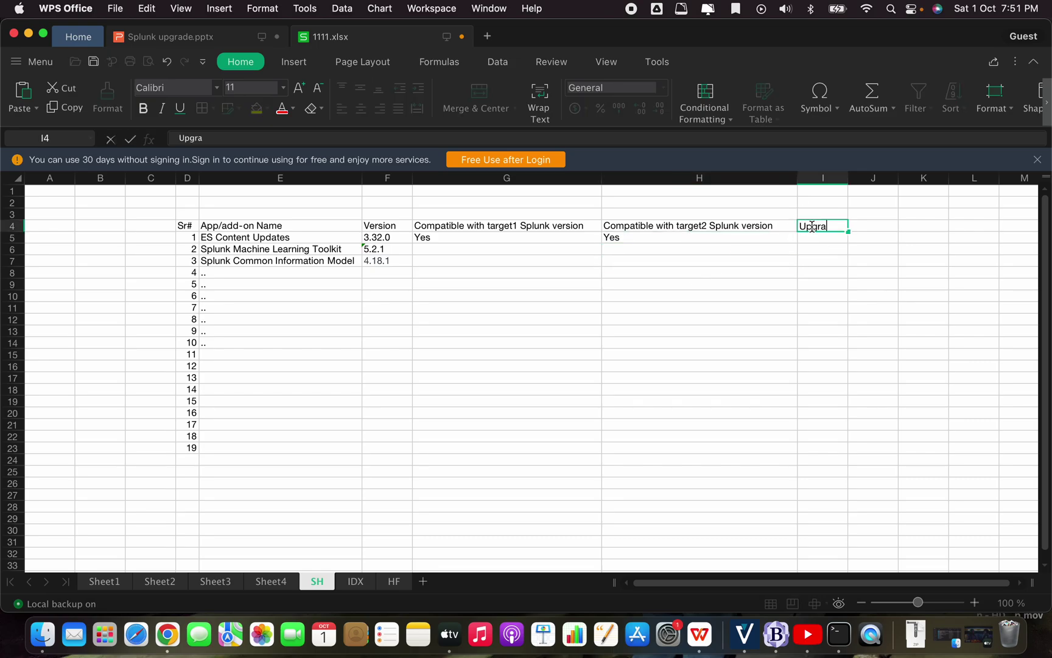
pyautogui.write('de Needed')
pyautogui.click(849, 178)
pyautogui.moveTo(849, 178); pyautogui.dragTo(886, 178)
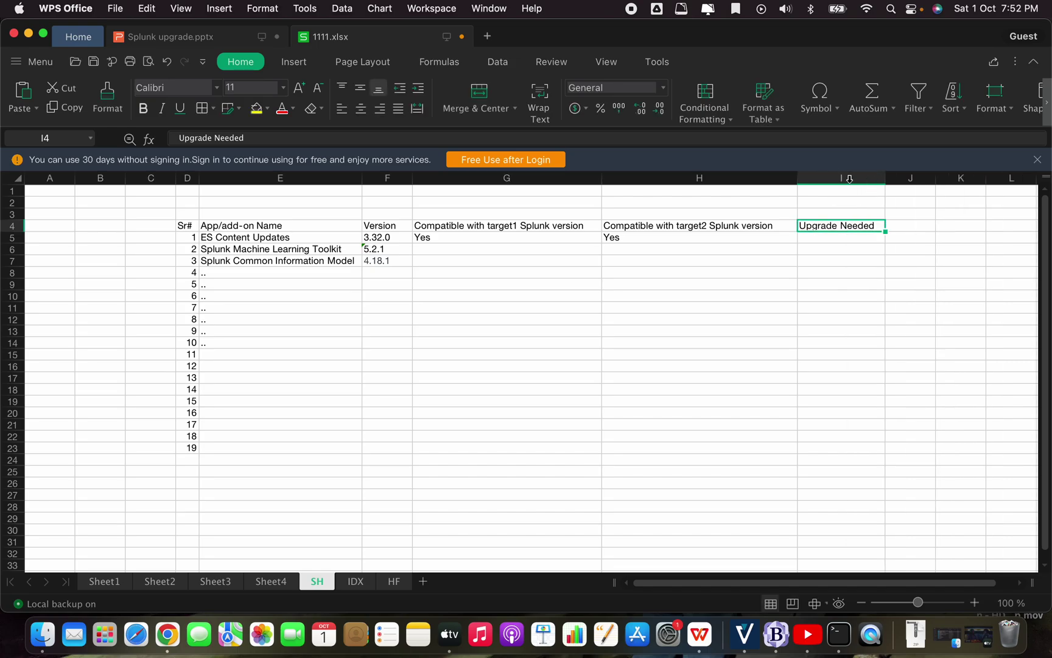
pyautogui.click(844, 237)
pyautogui.write('No')
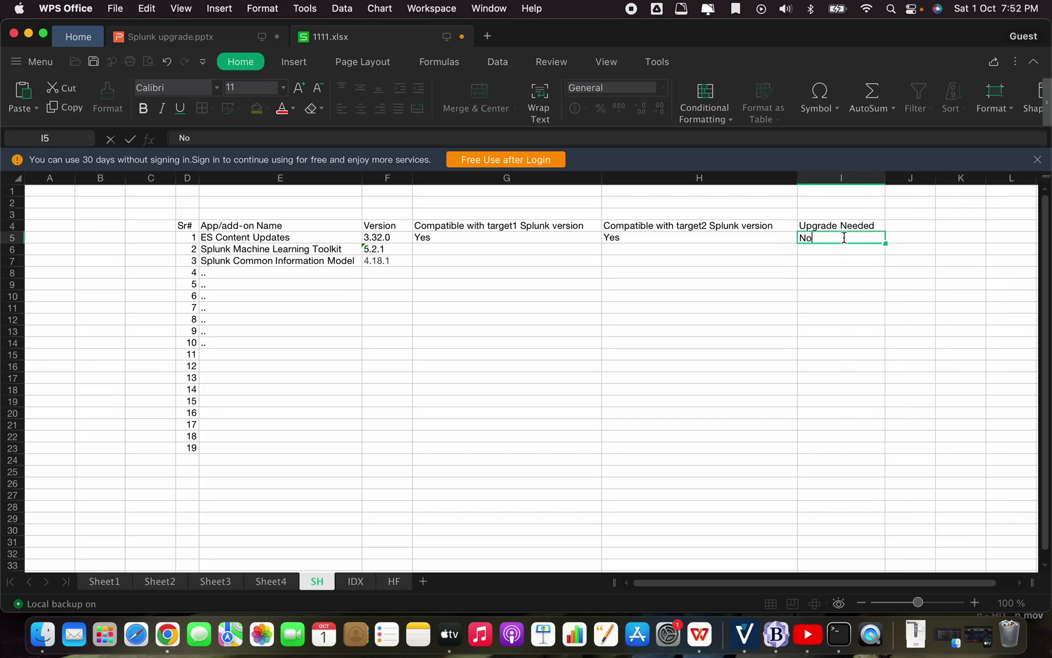
# Fill the target1 compatibility value Yes from ES Content Updates down through the Splunk Common Information Model row.
pyautogui.click(453, 238)
pyautogui.moveTo(601, 243); pyautogui.dragTo(607, 264)
pyautogui.click(639, 241)
# Set Splunk Machine Learning Toolkit to No for both target1 and target2 compatibility and Yes for Upgrade Needed.
pyautogui.click(481, 254)
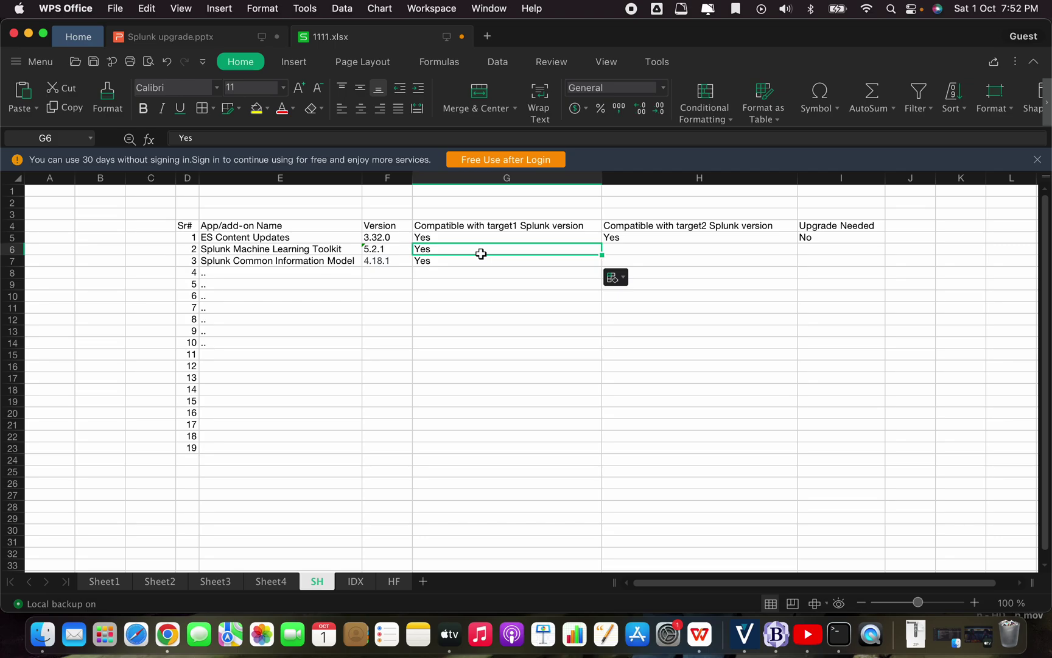
pyautogui.write('No')
pyautogui.click(625, 251)
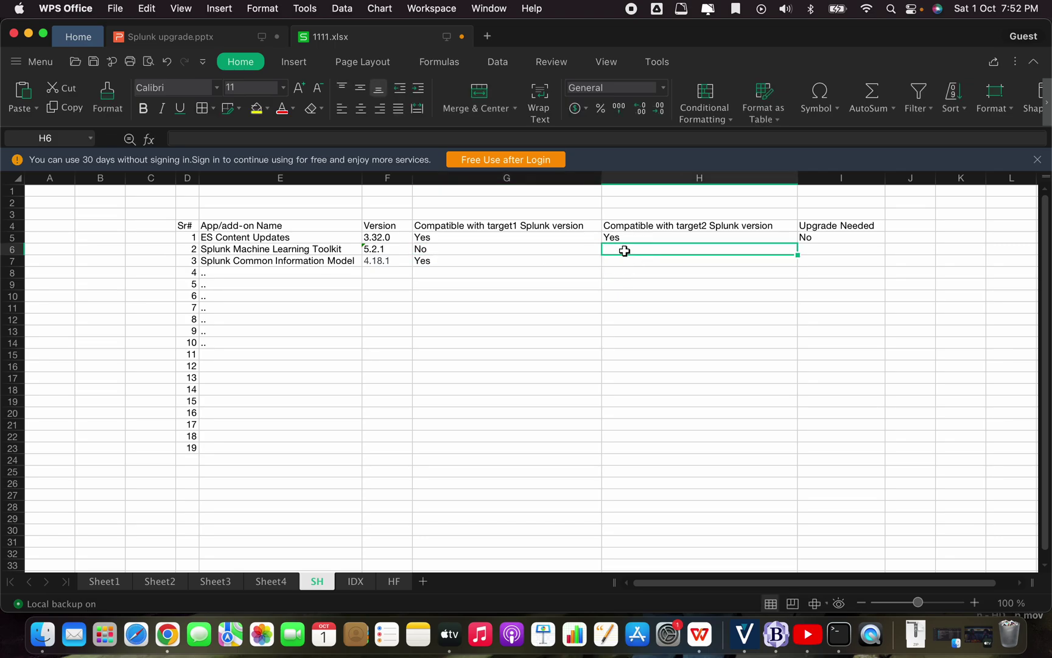
pyautogui.write('No')
pyautogui.click(820, 252)
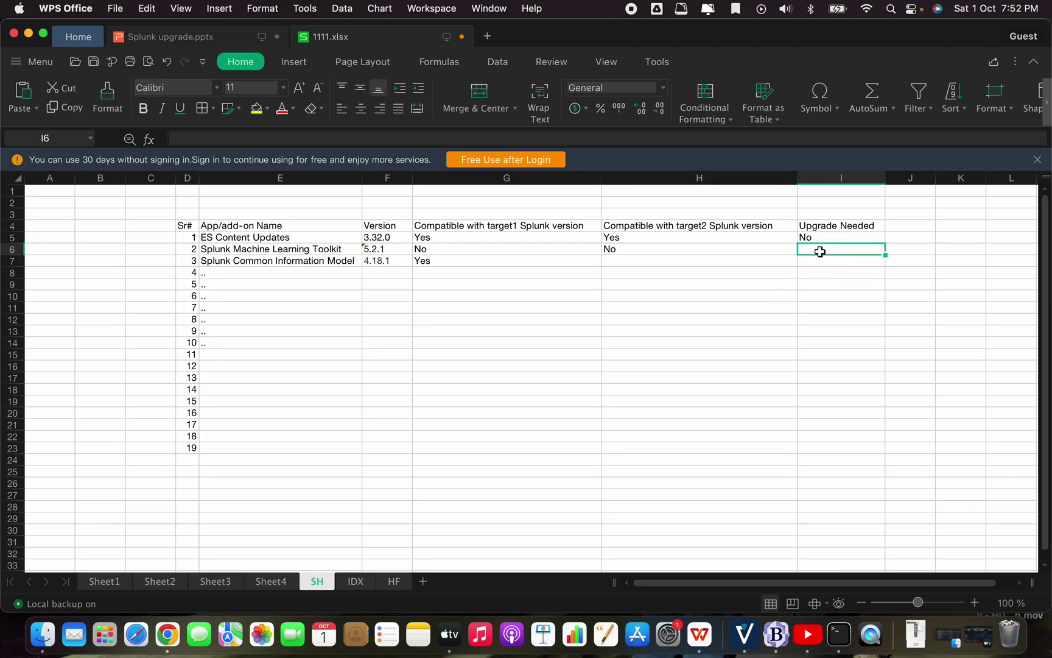
pyautogui.write('Yes')
# Add an "App Target version" header in J4 and widen the column to fit it.
pyautogui.click(915, 229)
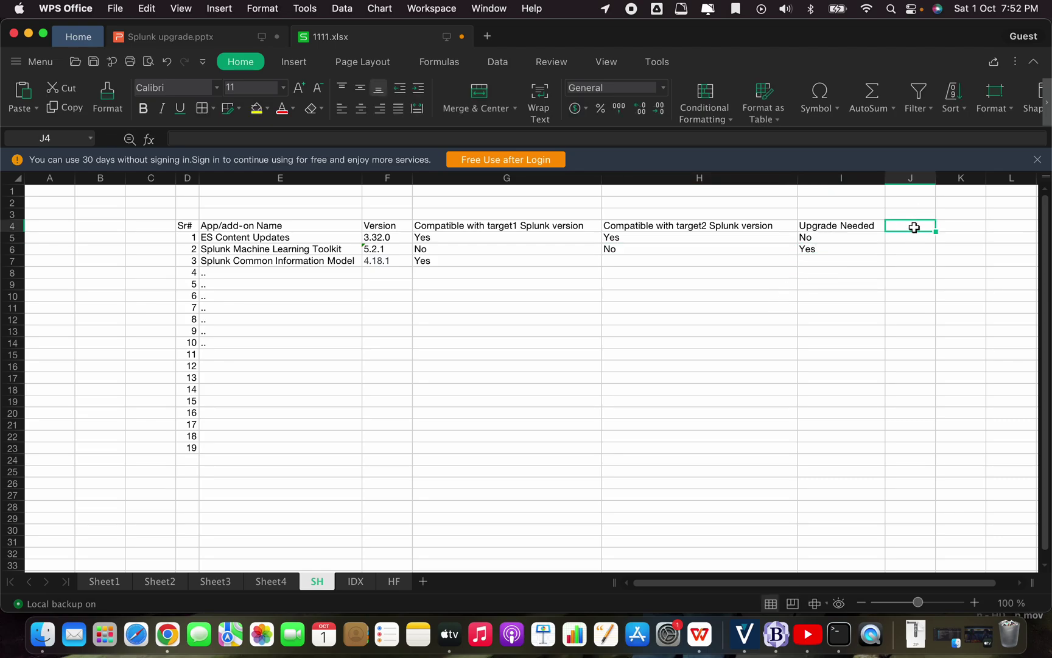
pyautogui.write('App T')
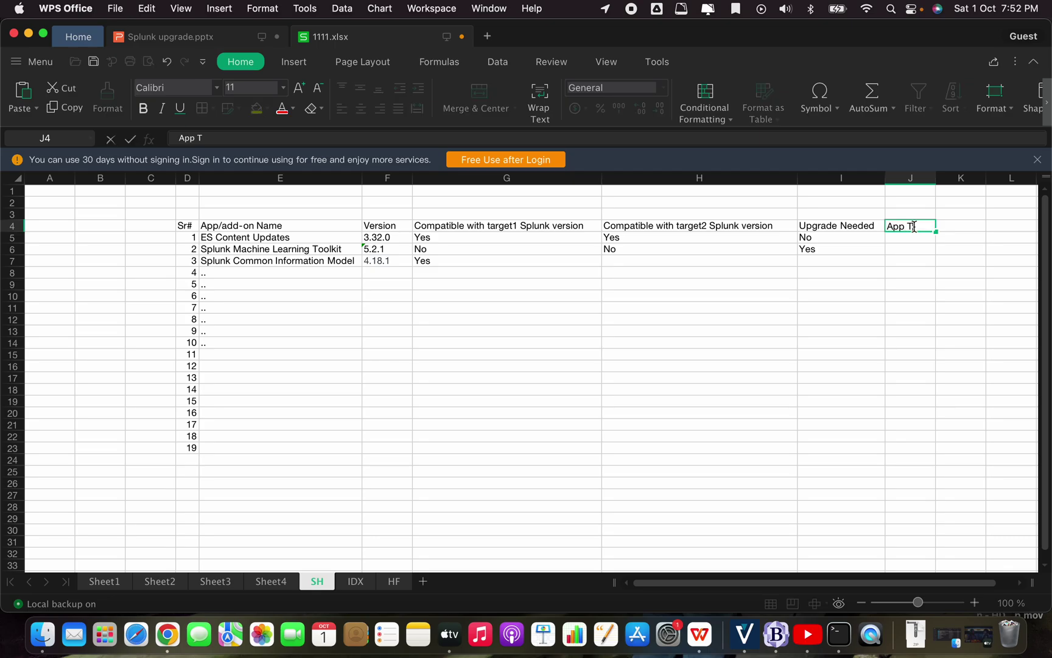
pyautogui.write('arget version')
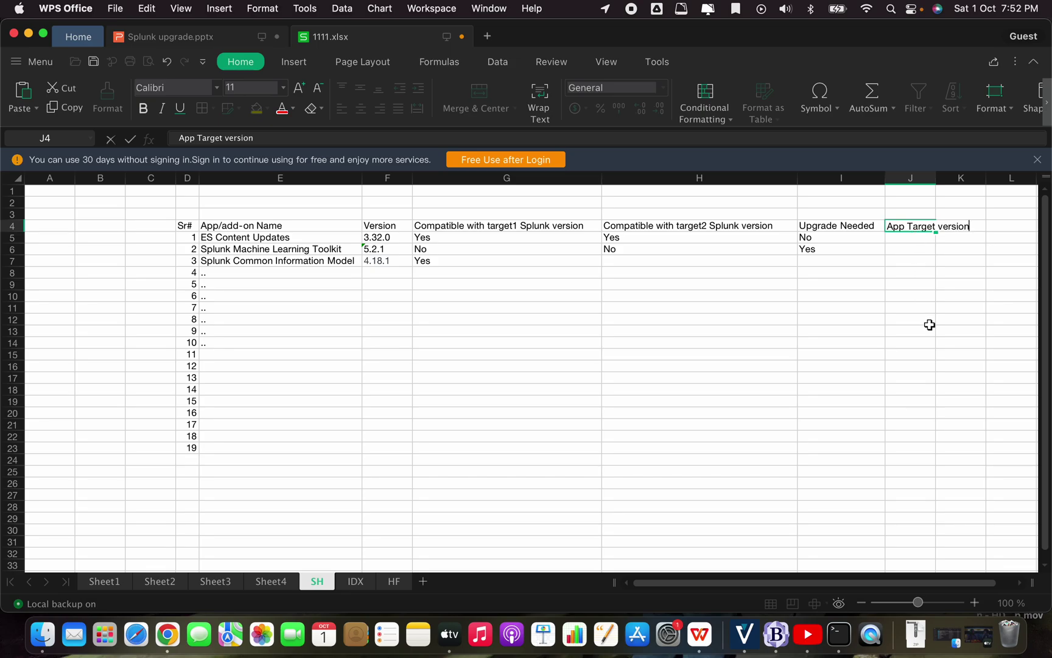
pyautogui.click(930, 327)
pyautogui.doubleClick(937, 179)
# Enter the app target version NA for ES Content Updates and 5.5. for Splunk Machine Learning Toolkit.
pyautogui.click(920, 240)
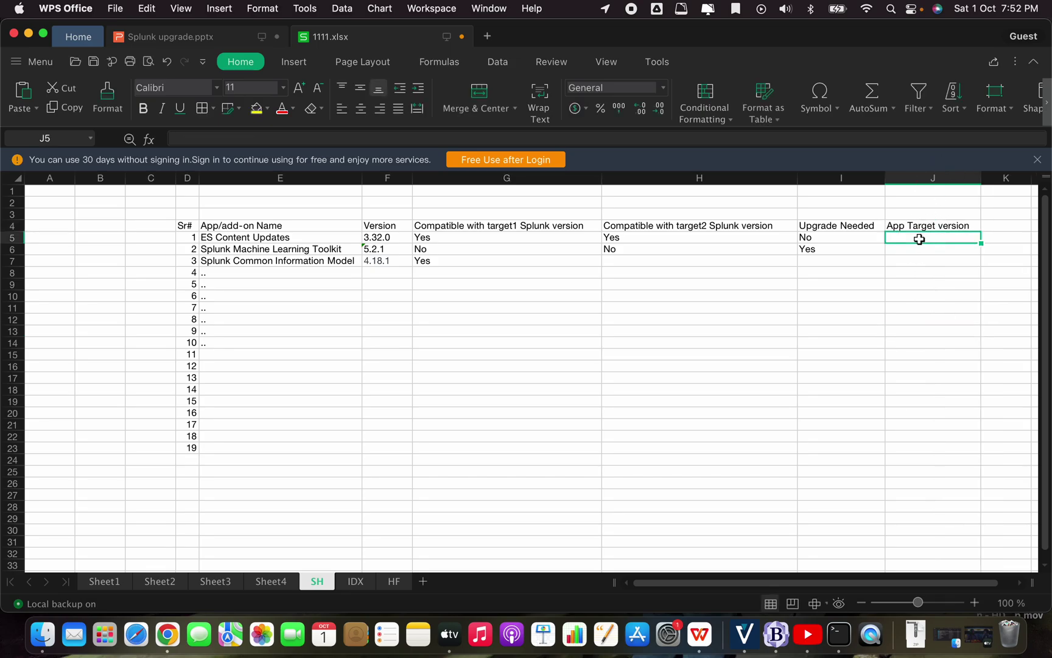
pyautogui.write('NA')
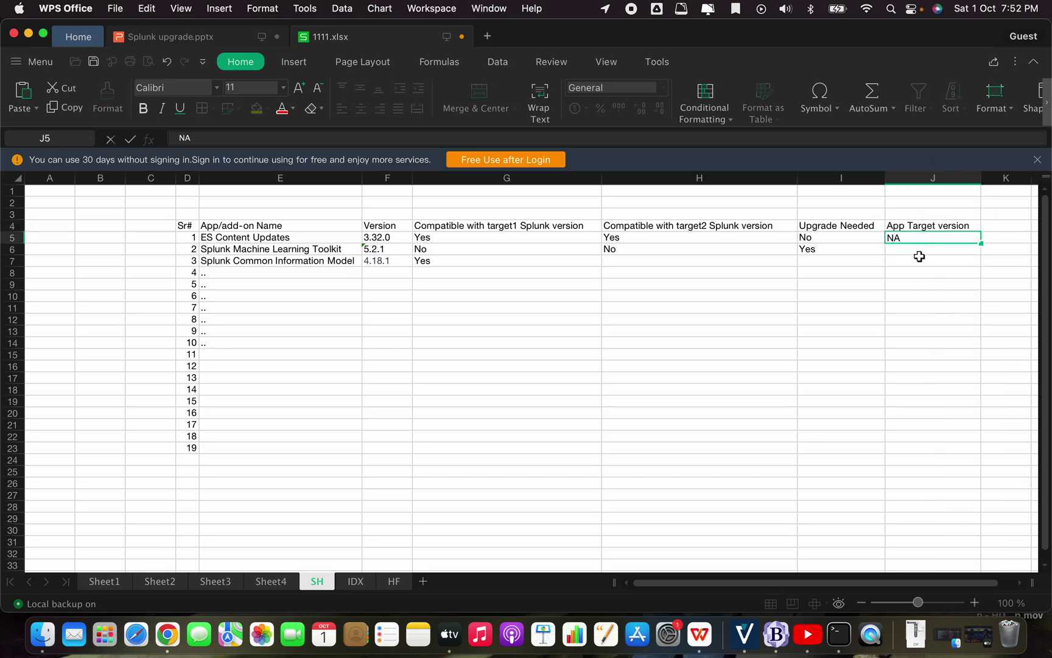
pyautogui.click(917, 254)
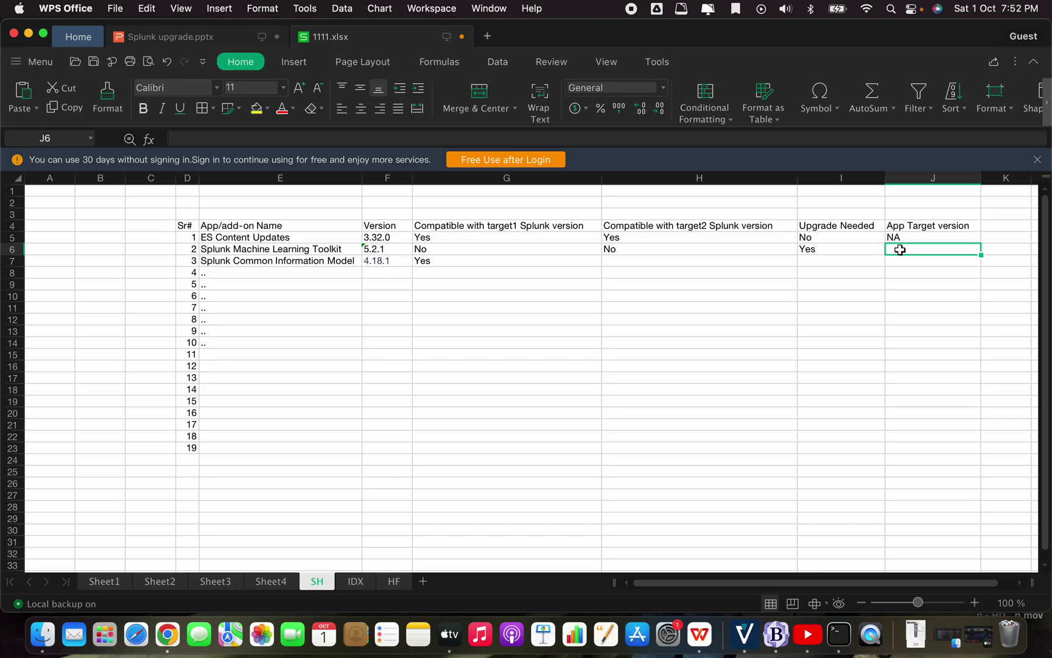
pyautogui.write('5.5')
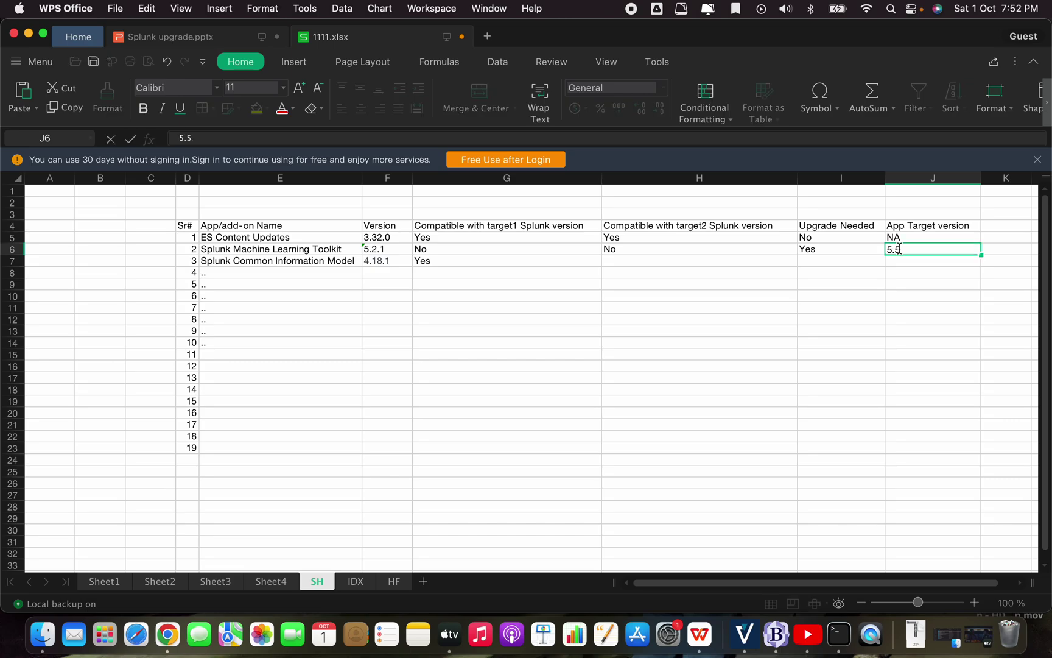
# Copy the name "Splunk Machine Learning Toolkit" from the sheet, switch to Chrome, and search Splunkbase for it.
pyautogui.click(352, 248)
pyautogui.doubleClick(348, 248)
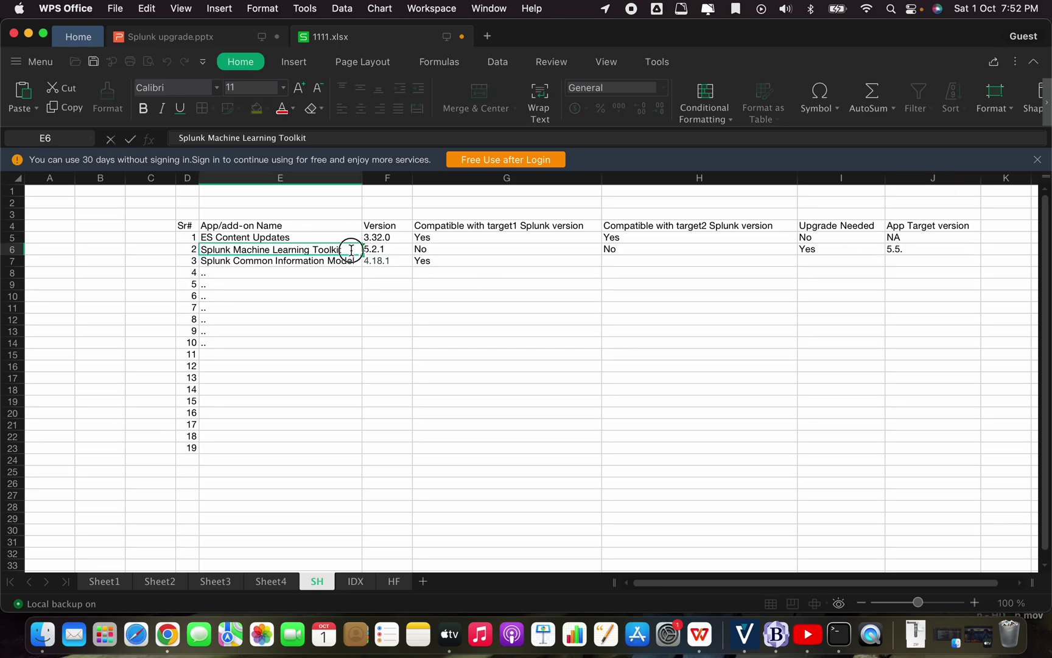
pyautogui.moveTo(348, 248); pyautogui.dragTo(212, 250)
pyautogui.press('super+c')
pyautogui.press('super+Tab')
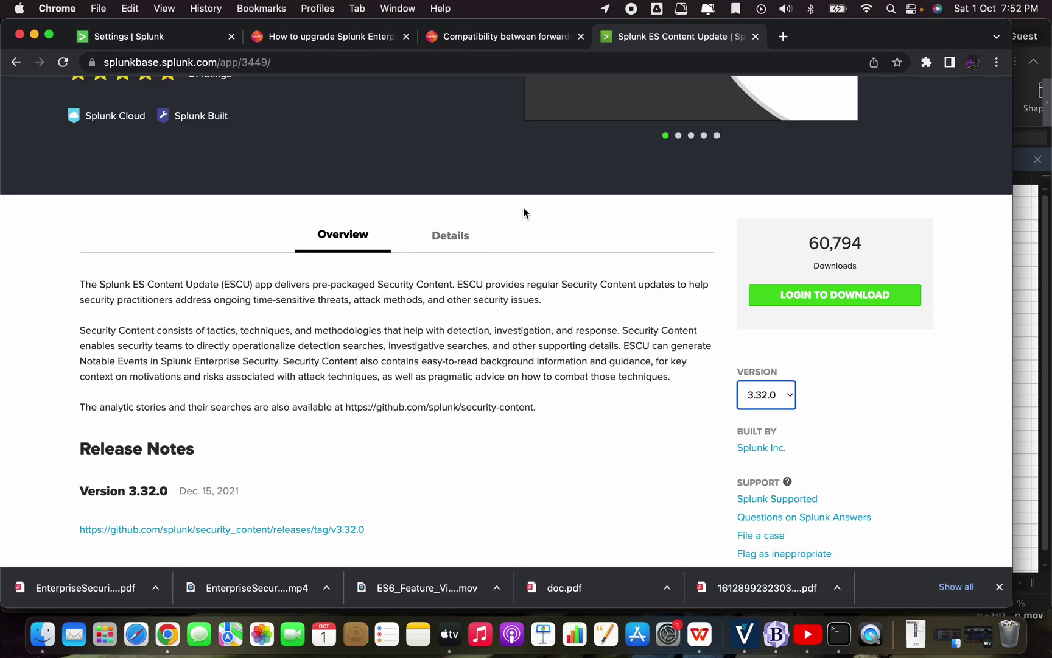
pyautogui.scroll(5, 587, 147)
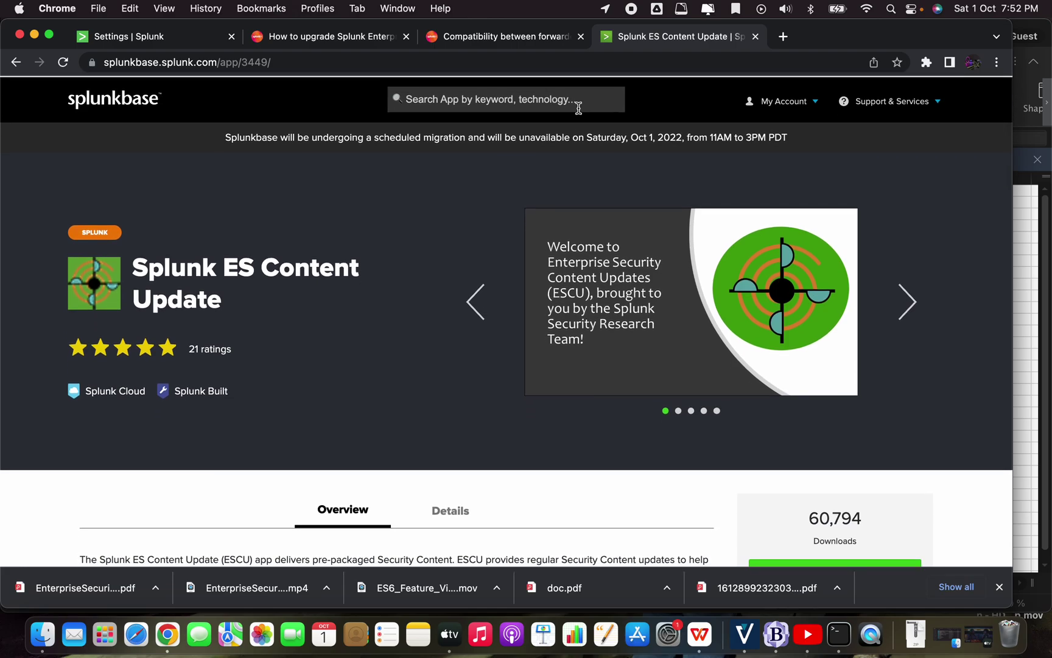
pyautogui.click(533, 100)
pyautogui.press('super+v')
pyautogui.press('Return')
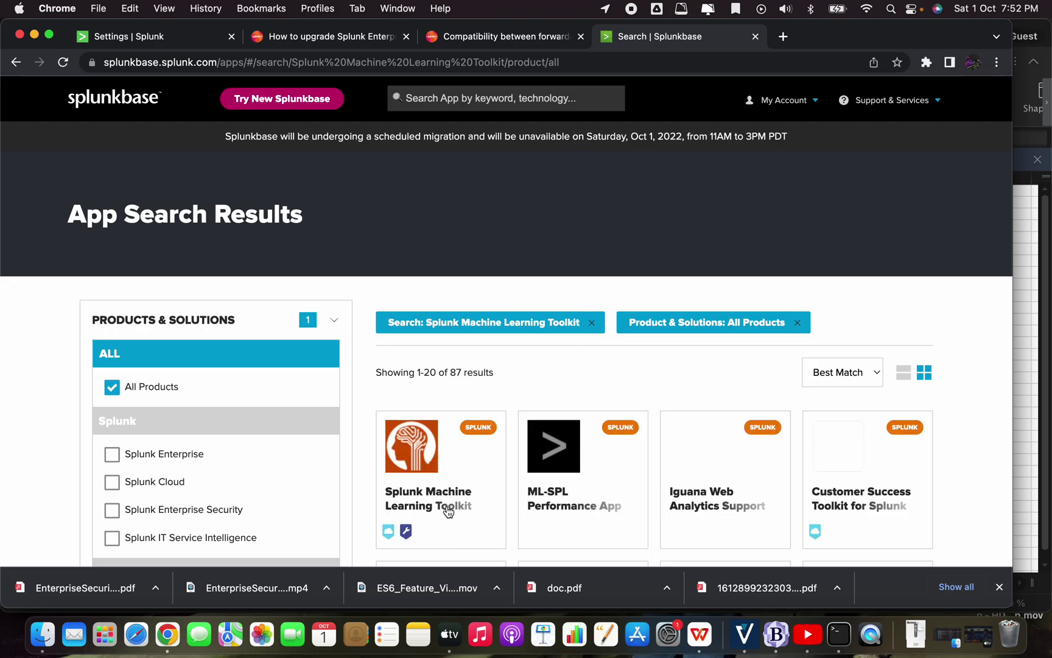
# Open the Splunk Machine Learning Toolkit result and check which Splunk versions are compatible with app version 5.3.3.
pyautogui.click(448, 506)
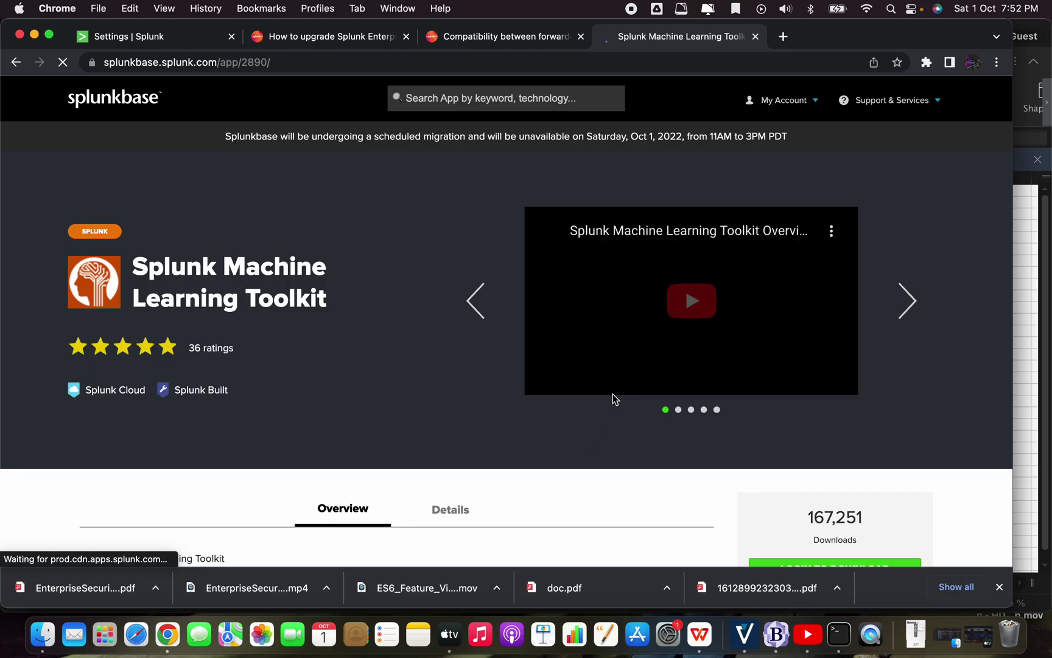
pyautogui.scroll(-5, 613, 396)
pyautogui.scroll(-1, 700, 387)
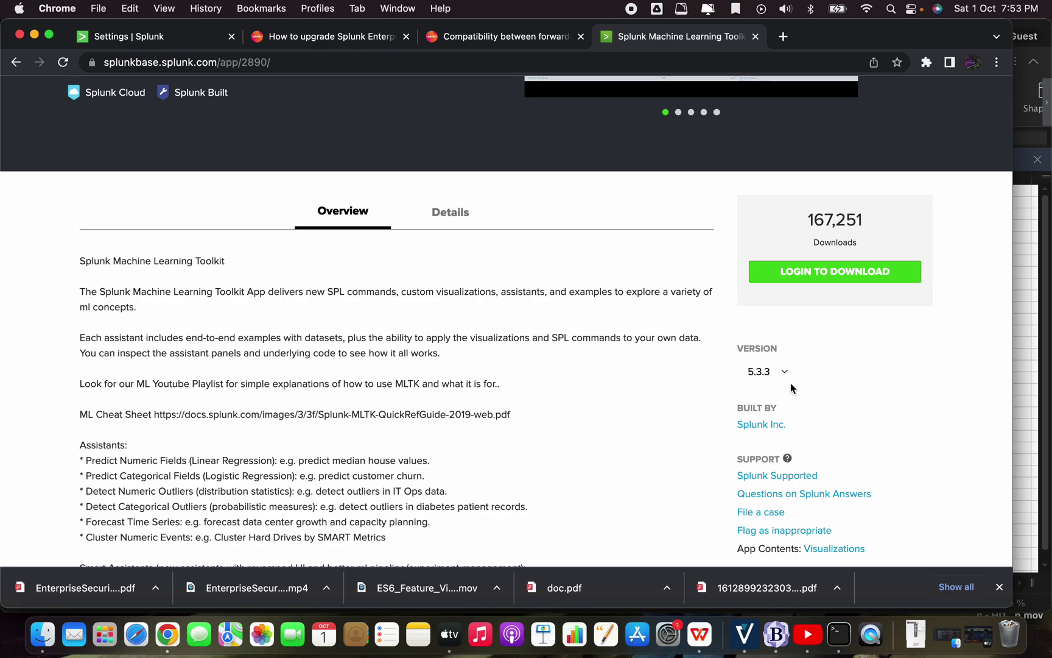
pyautogui.scroll(-3, 790, 382)
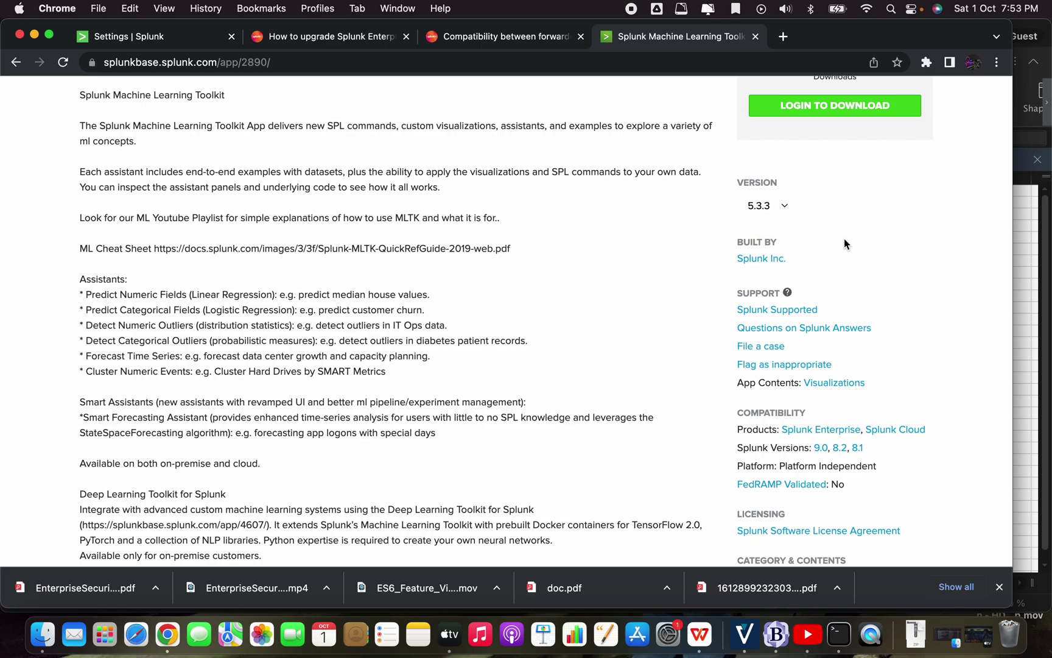
pyautogui.click(869, 448)
pyautogui.doubleClick(858, 447)
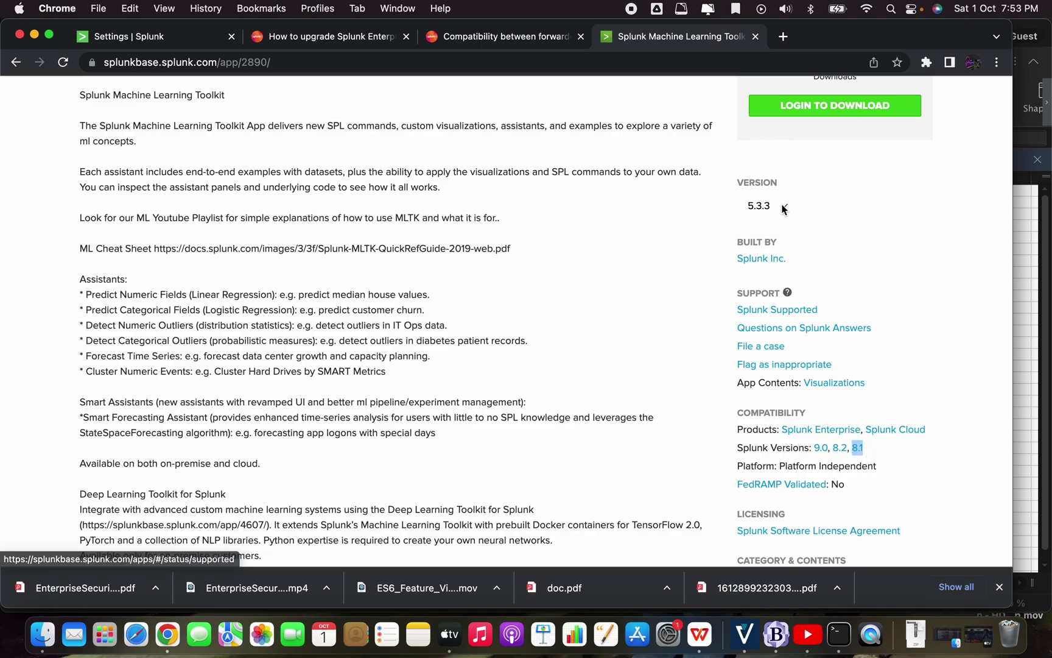
pyautogui.scroll(10, 617, 240)
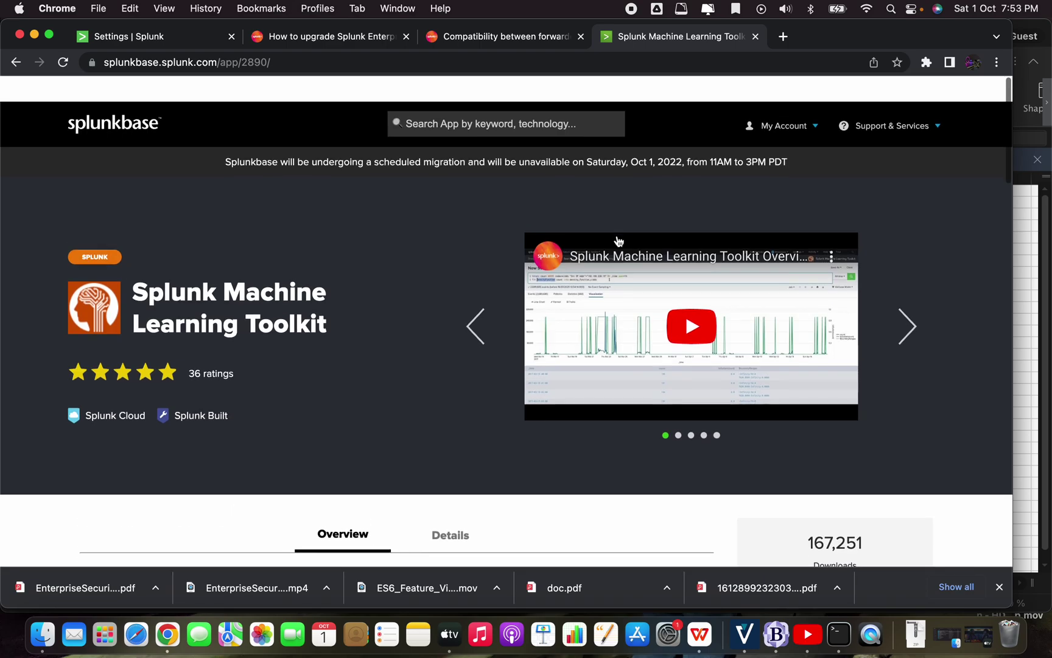
pyautogui.scroll(-10, 603, 425)
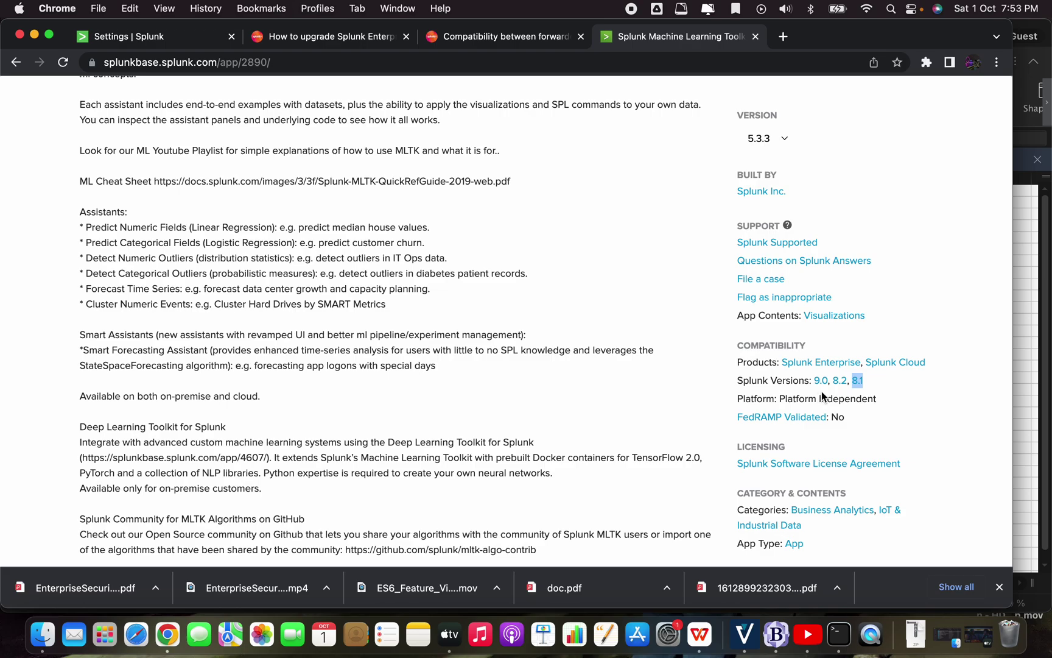
# Switch back to WPS Office and select the empty header cell K4 beside App Target version on the SH sheet.
pyautogui.press('super+Tab')
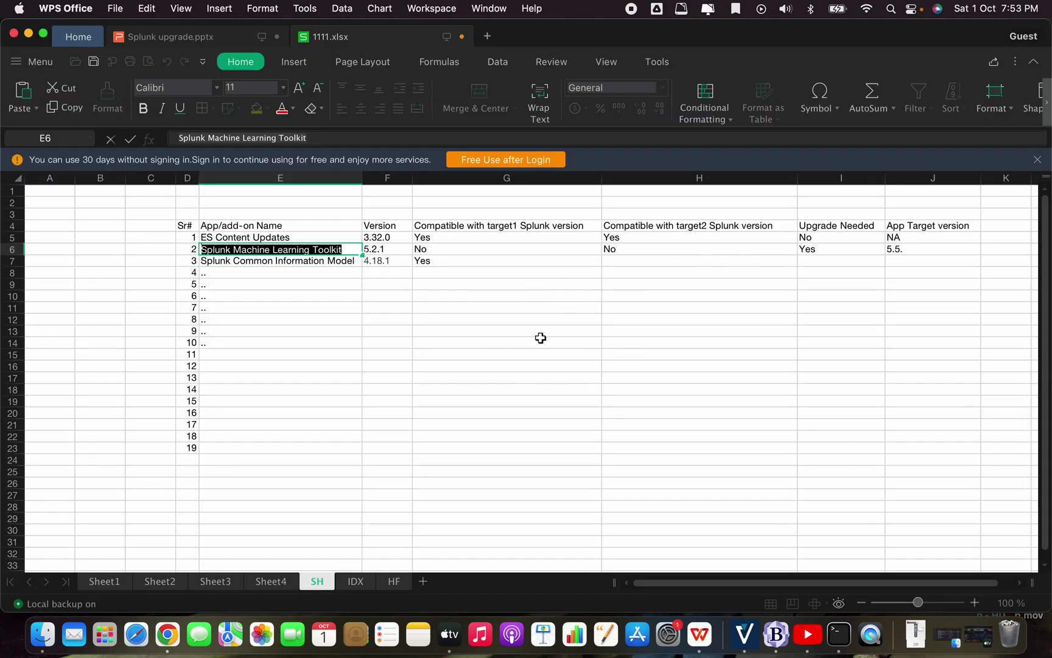
pyautogui.click(450, 255)
pyautogui.click(1008, 226)
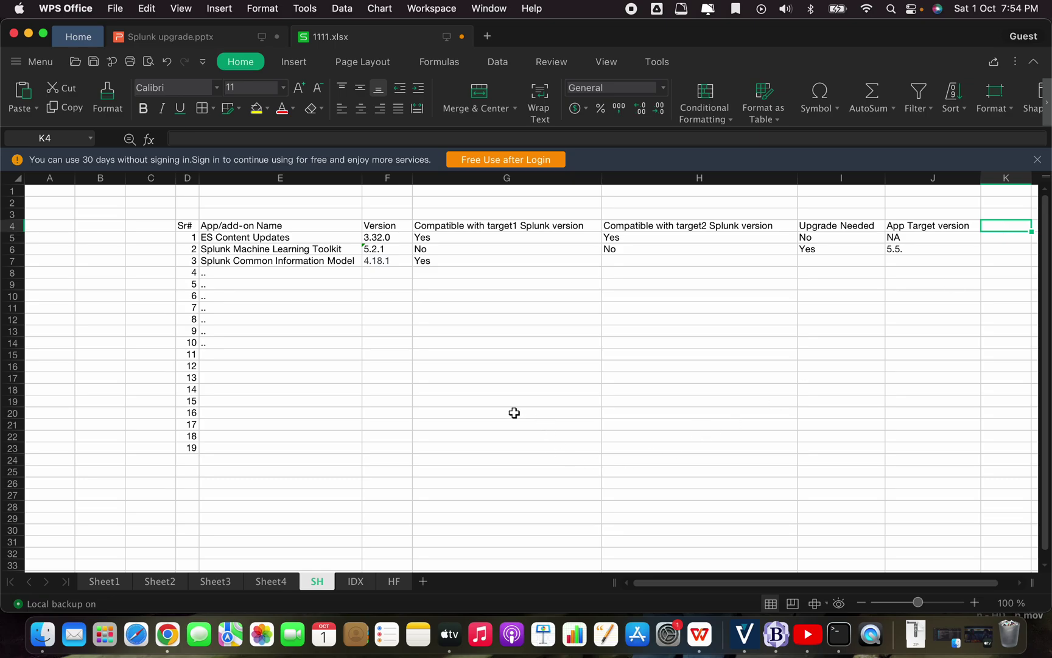
# Open the server inventory on Sheet4 and review the Splunk management servers, especially the deployment server Splk-ds.
pyautogui.click(272, 580)
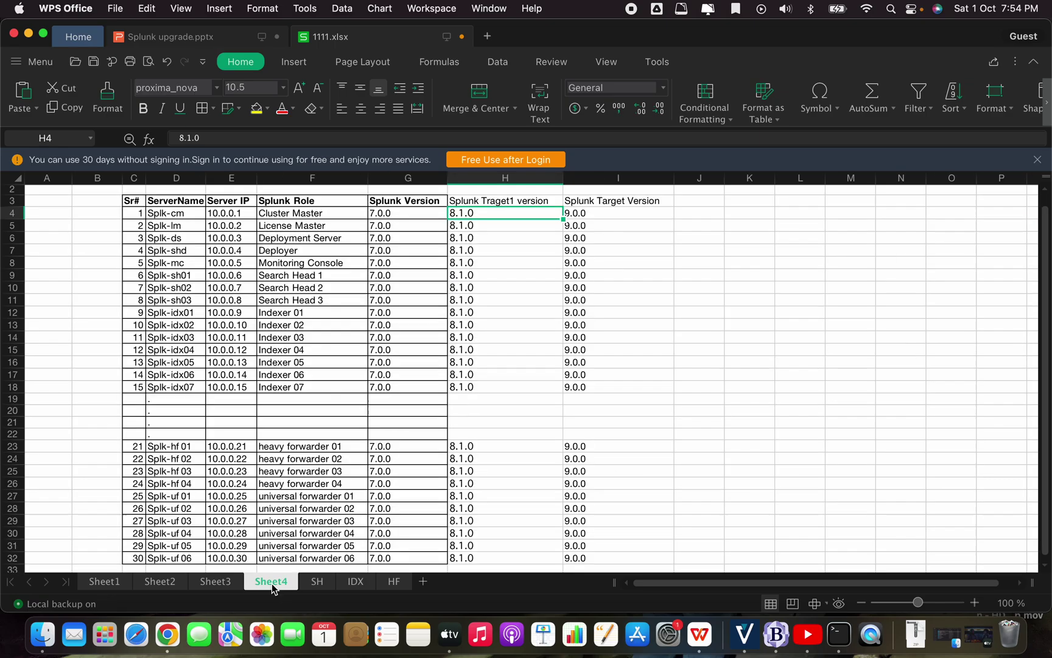
pyautogui.scroll(1, 354, 380)
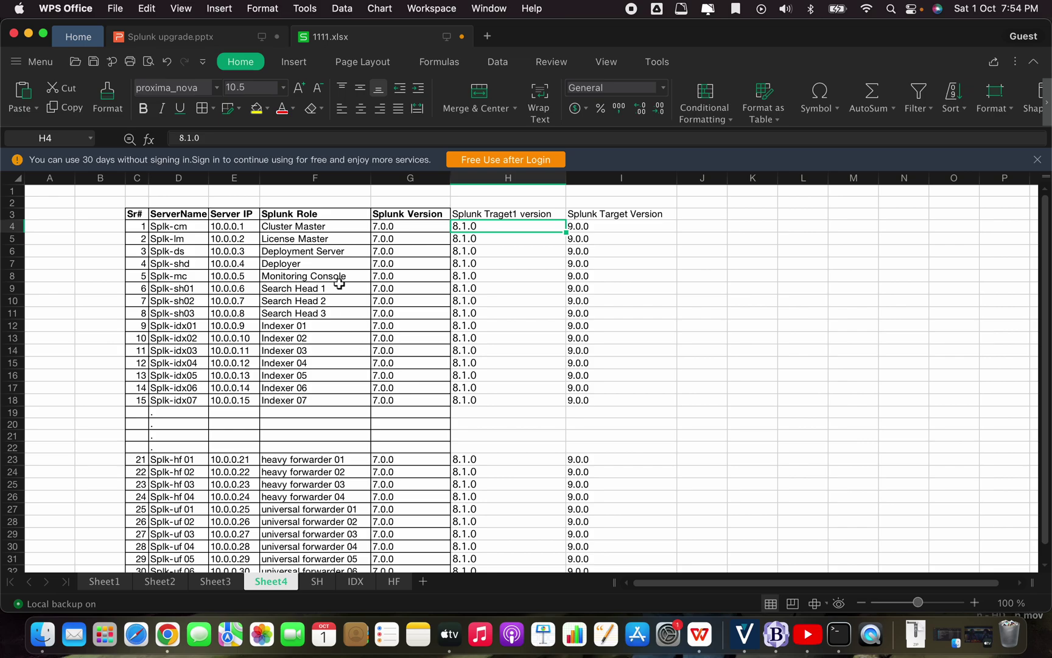
pyautogui.click(191, 251)
pyautogui.click(192, 263)
pyautogui.click(193, 251)
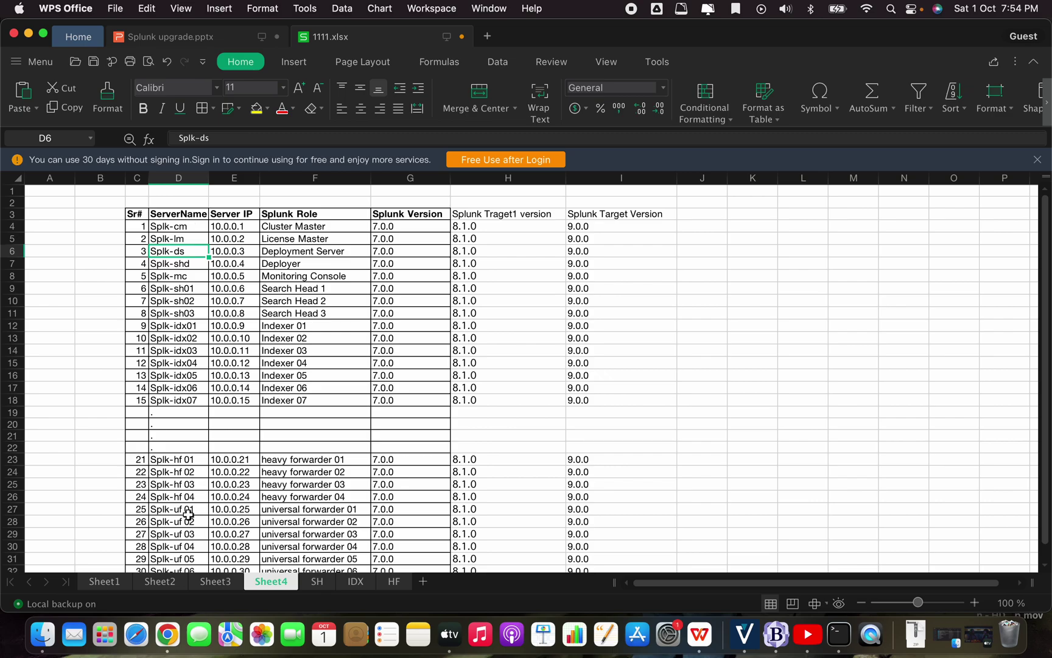
# Compare the forwarder rows with the indexer rows in the ServerName column of the inventory on Sheet4.
pyautogui.scroll(-2, 188, 515)
pyautogui.moveTo(189, 542); pyautogui.dragTo(189, 466)
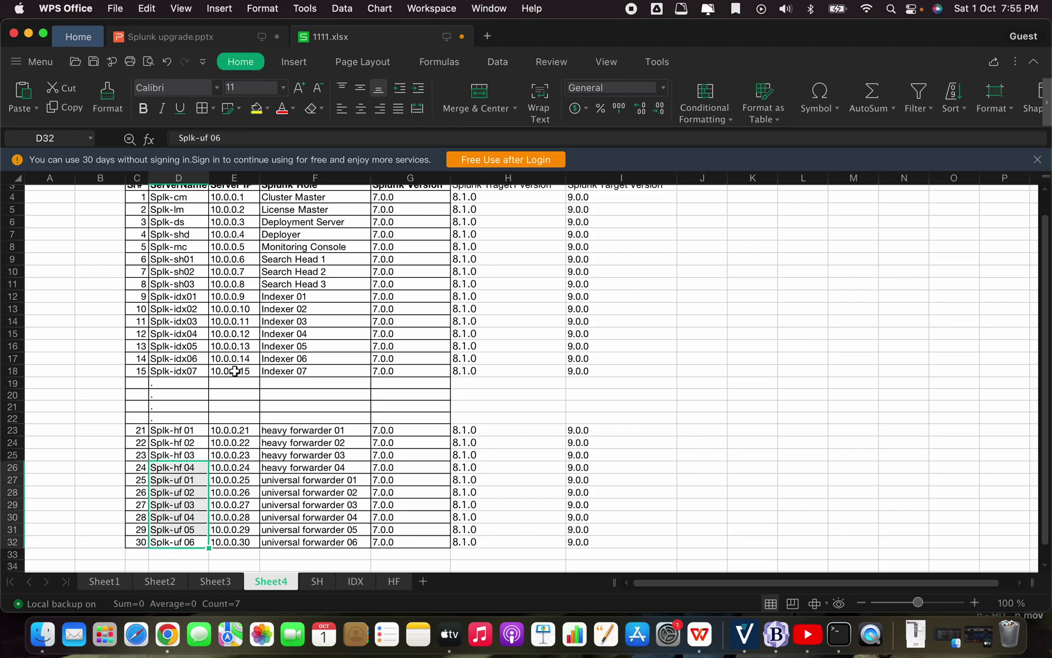
pyautogui.scroll(2, 214, 337)
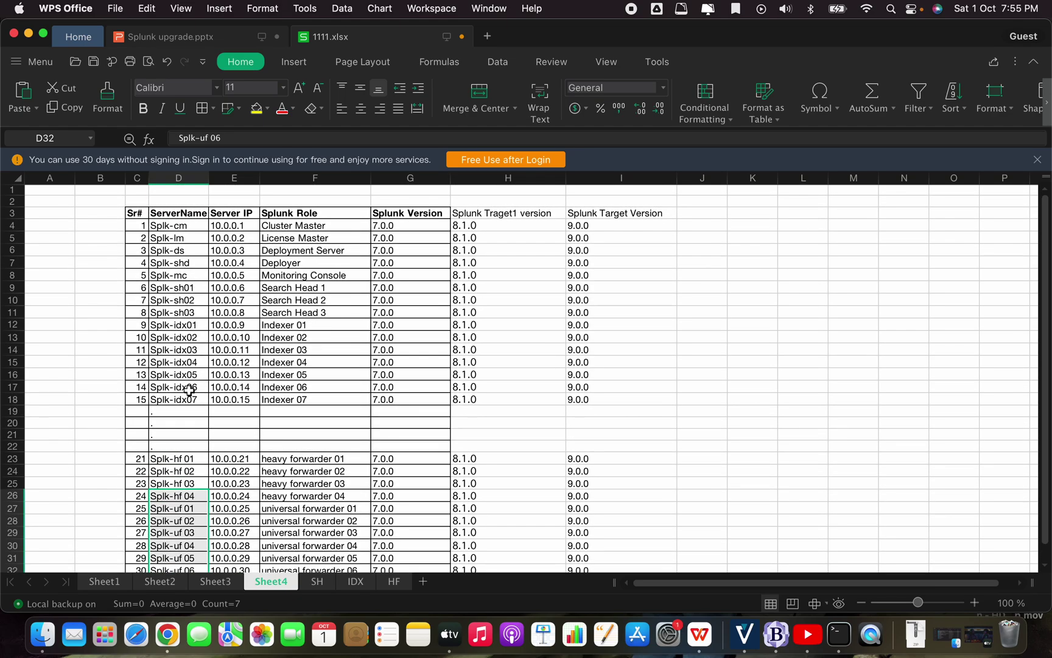
pyautogui.click(190, 401)
pyautogui.moveTo(190, 401); pyautogui.dragTo(185, 346)
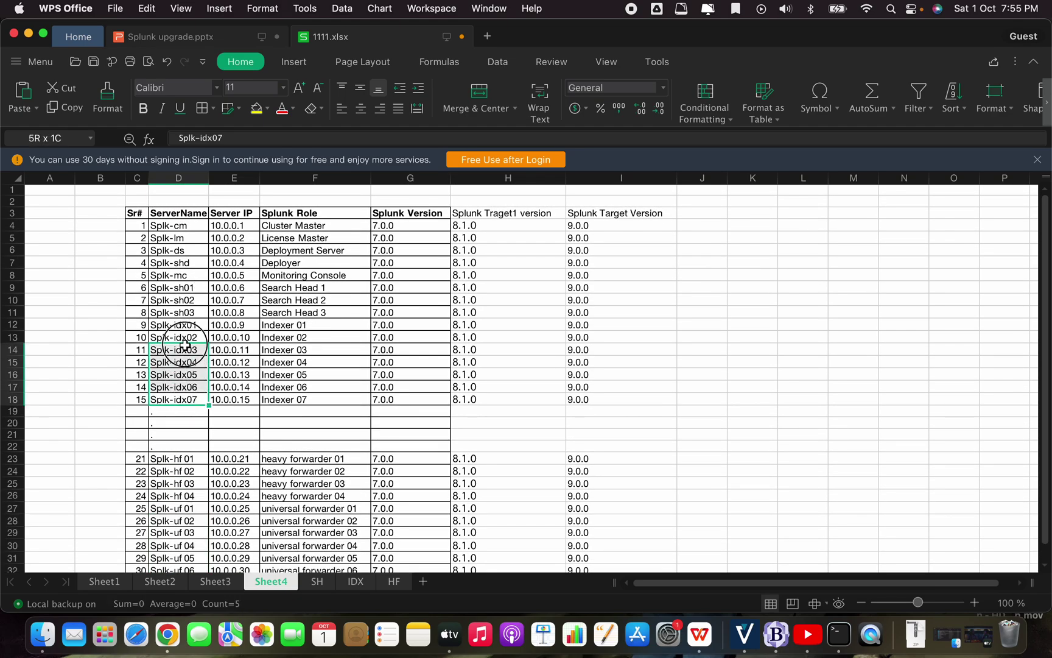
pyautogui.click(184, 305)
pyautogui.moveTo(186, 545); pyautogui.dragTo(182, 462)
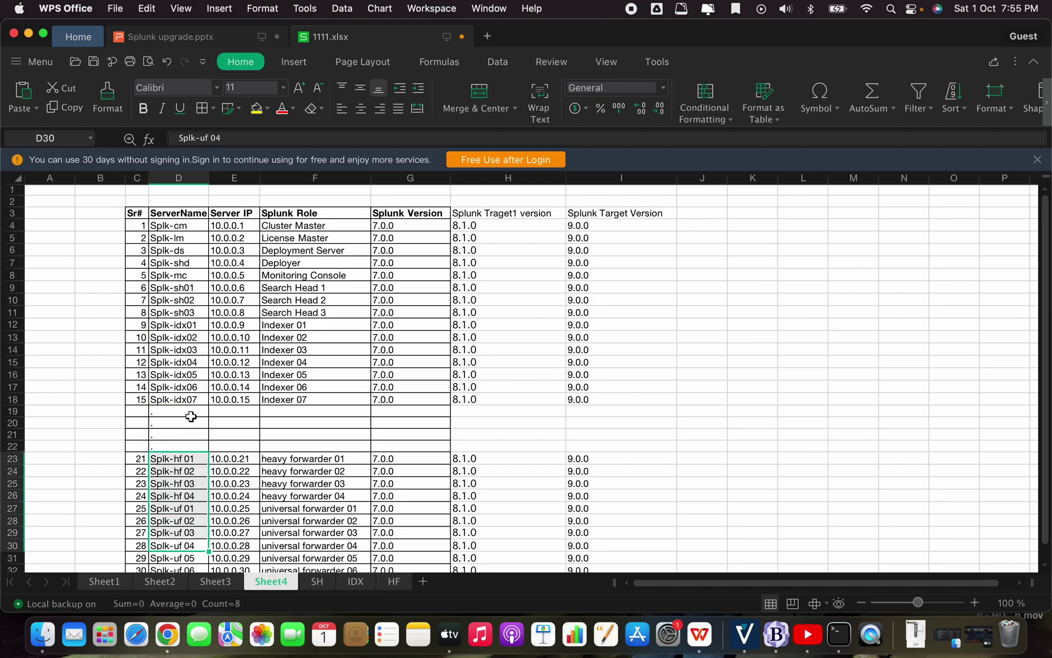
pyautogui.click(190, 401)
pyautogui.moveTo(190, 401); pyautogui.dragTo(187, 361)
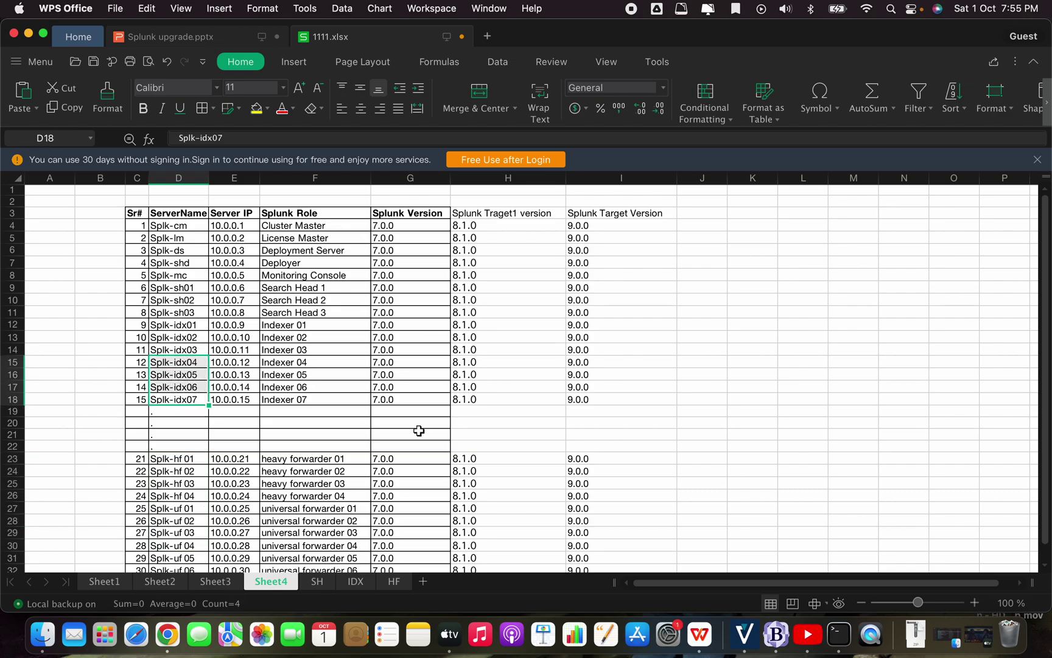
# Switch to Chrome and open the forwarder and Splunk Enterprise indexer compatibility page, checking its documentation version and the compatibility table.
pyautogui.press('super+Tab')
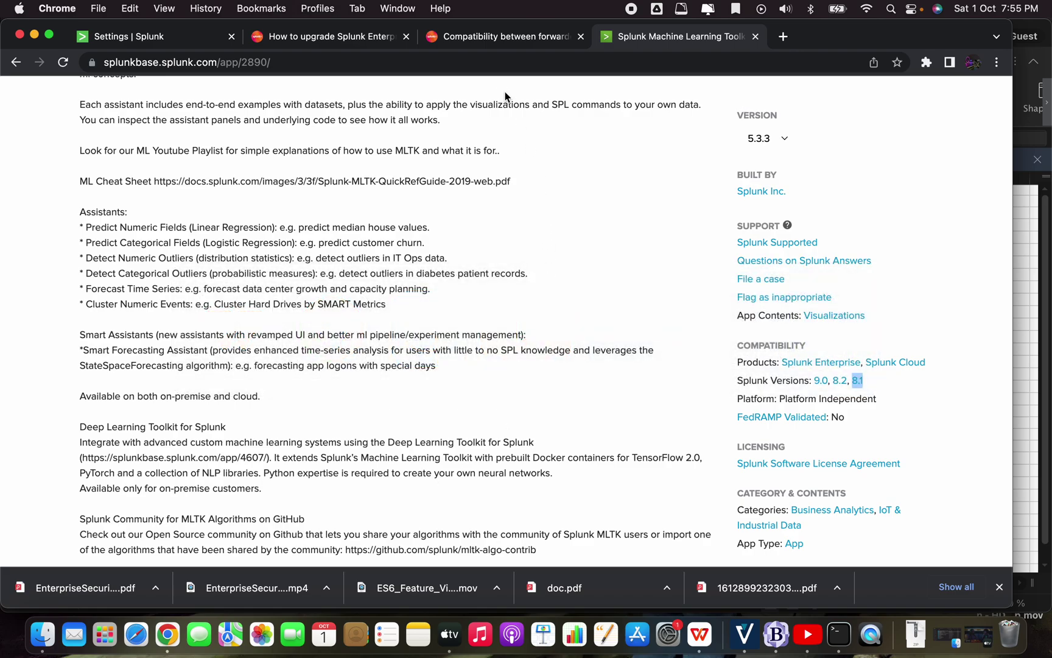
pyautogui.click(500, 36)
pyautogui.scroll(10, 509, 211)
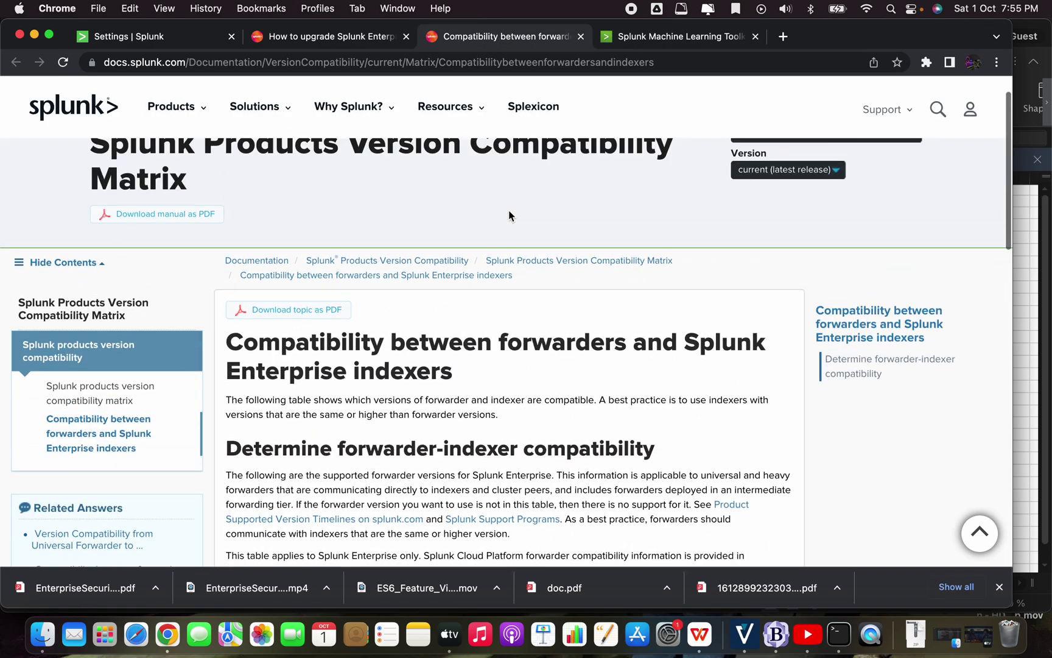
pyautogui.click(404, 63)
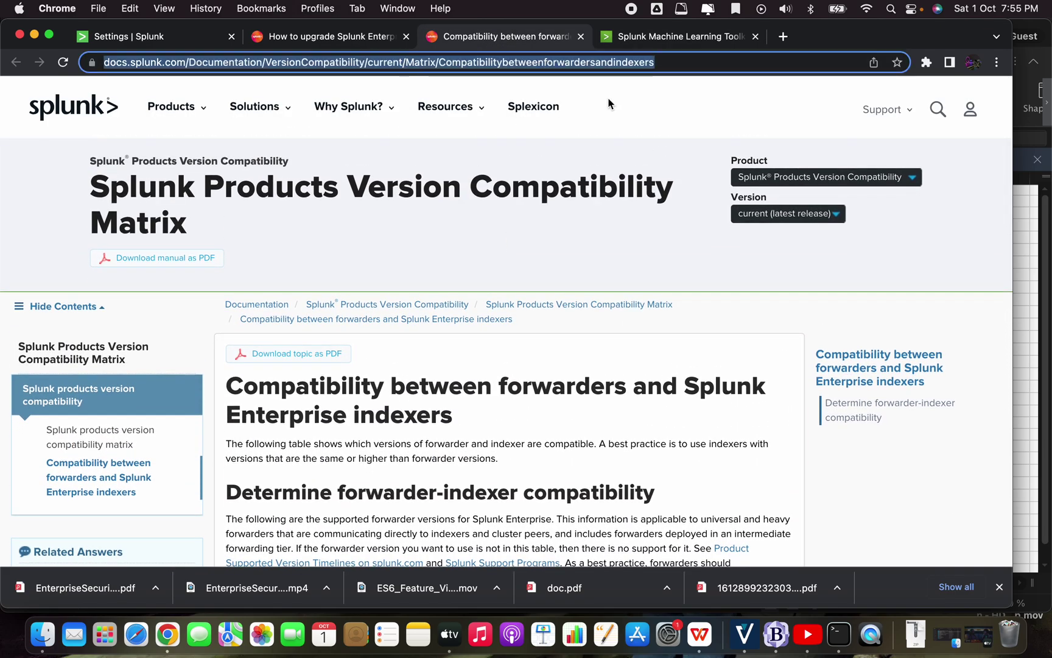
pyautogui.click(806, 215)
pyautogui.click(808, 218)
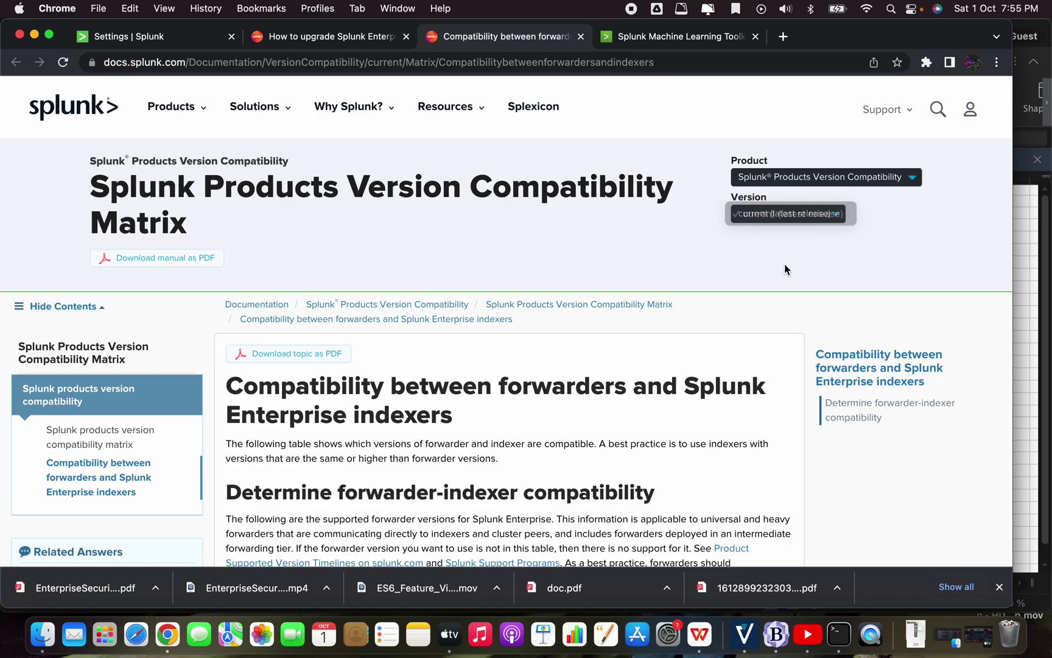
pyautogui.scroll(-10, 686, 391)
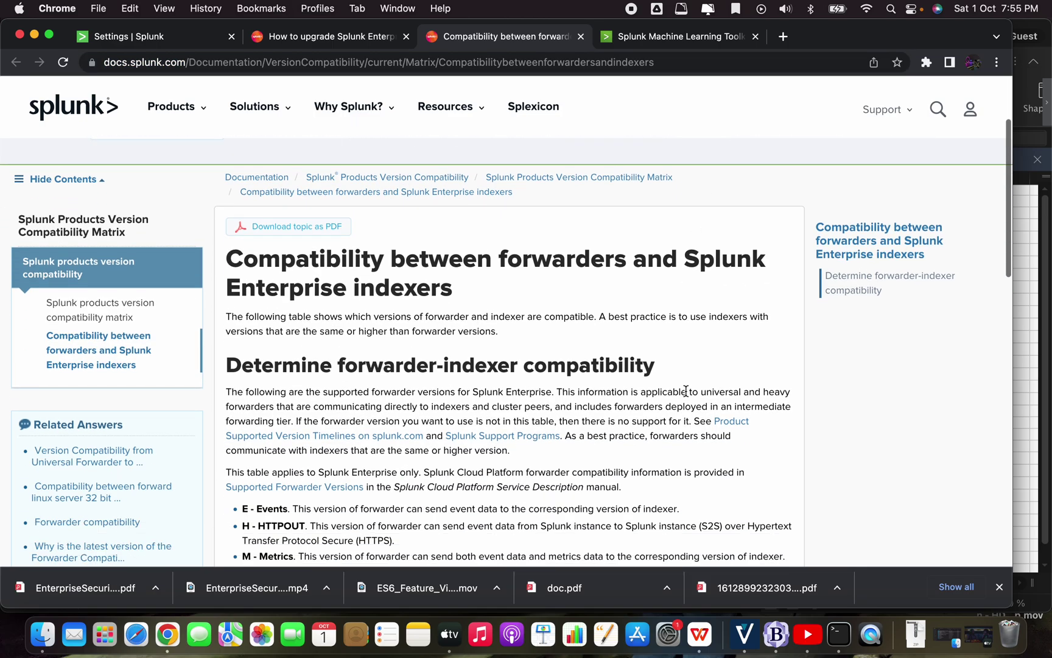
pyautogui.scroll(-1, 686, 390)
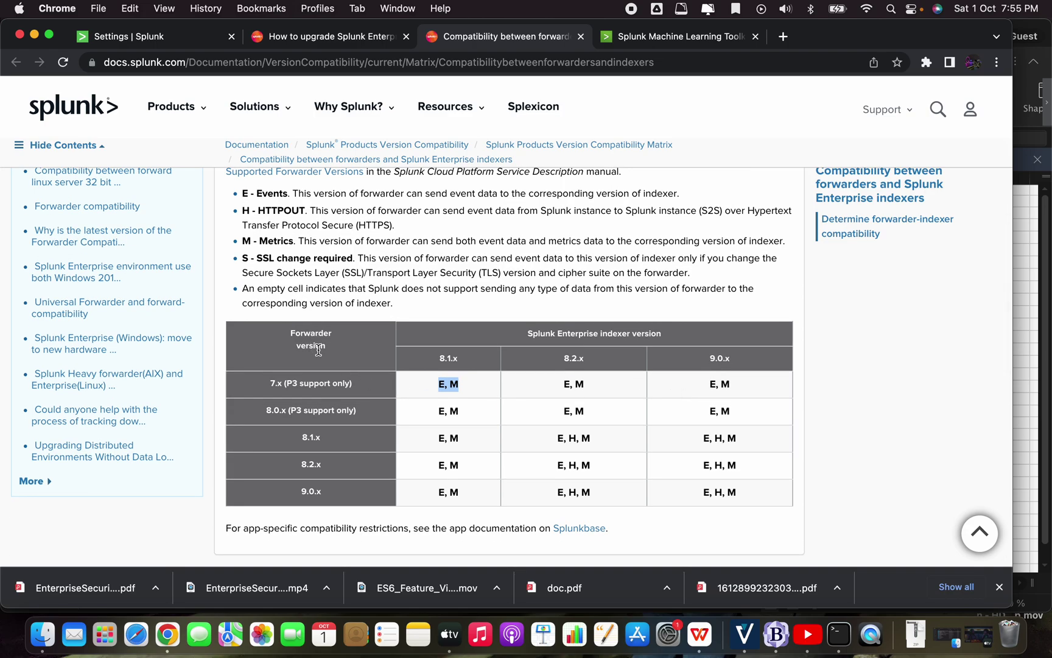
# Examine the compatibility table's indexer version columns and forwarder version rows, focusing on 7.x forwarders with 8.1.x indexers.
pyautogui.moveTo(662, 334); pyautogui.dragTo(534, 337)
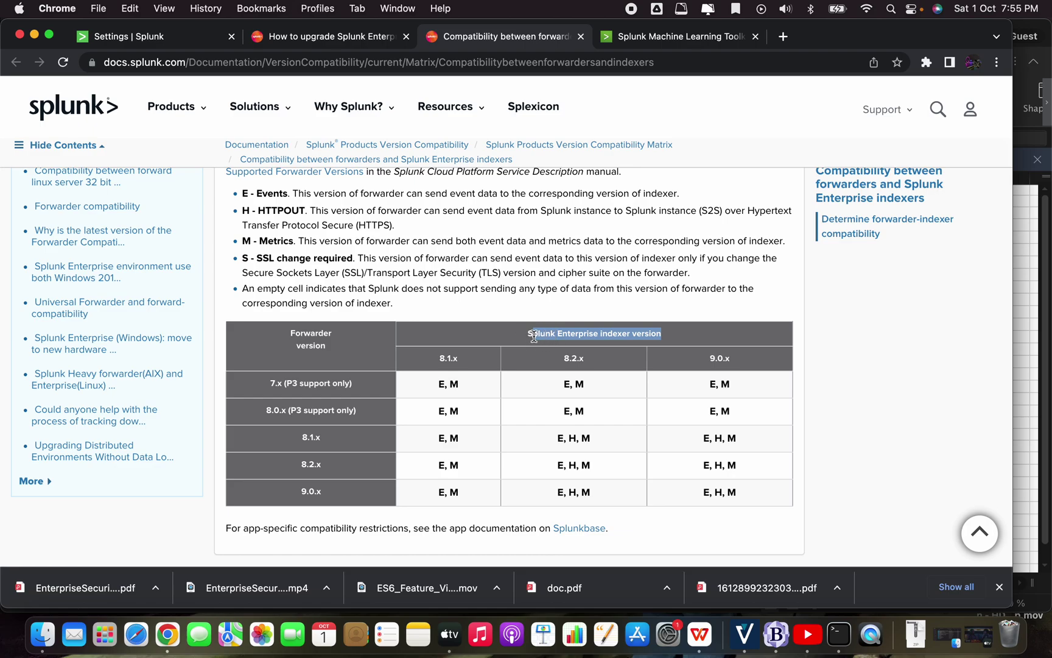
pyautogui.click(316, 510)
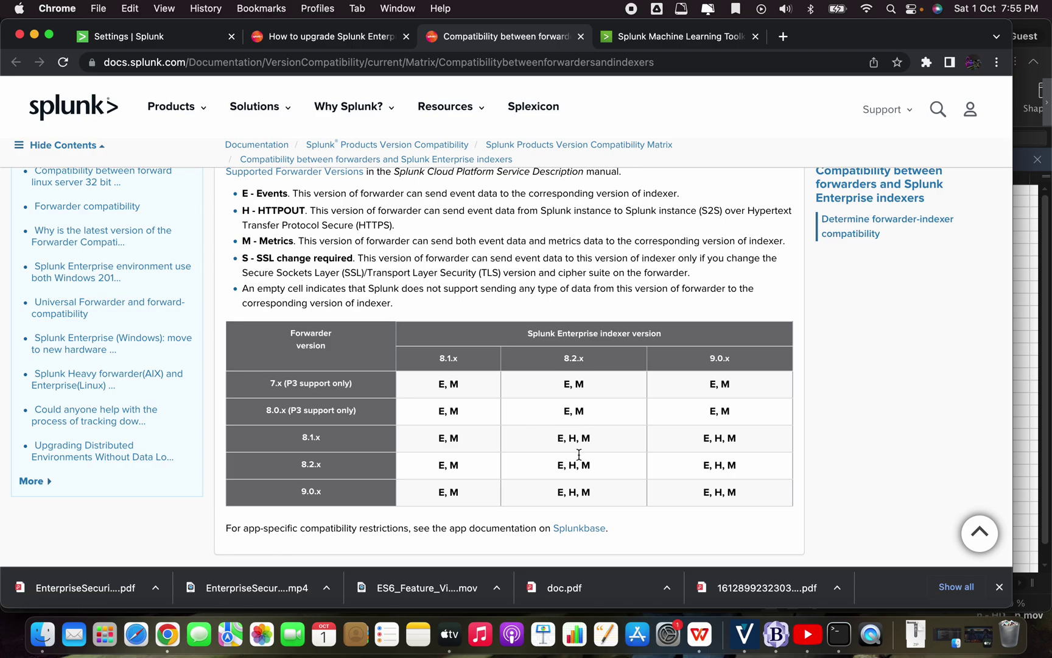
pyautogui.scroll(1, 277, 244)
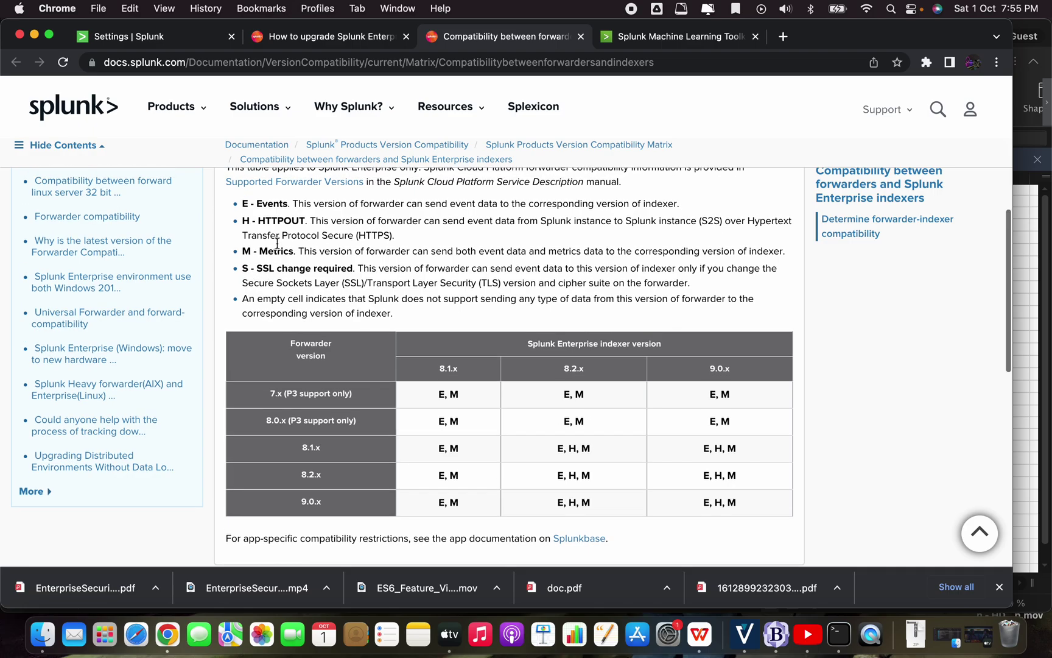
pyautogui.click(441, 394)
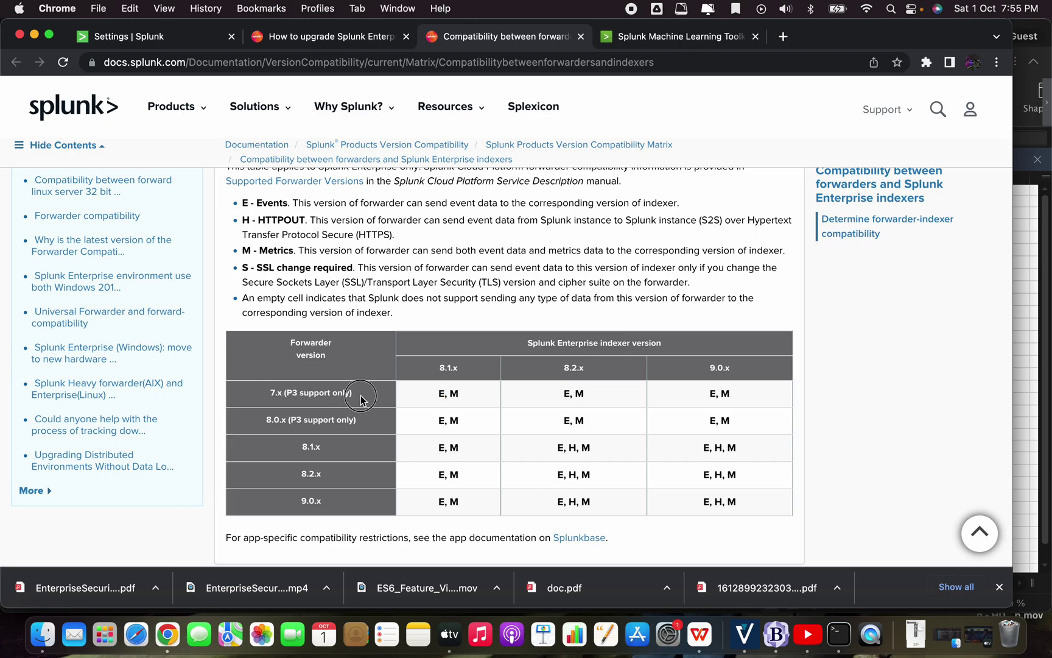
pyautogui.moveTo(359, 394); pyautogui.dragTo(269, 392)
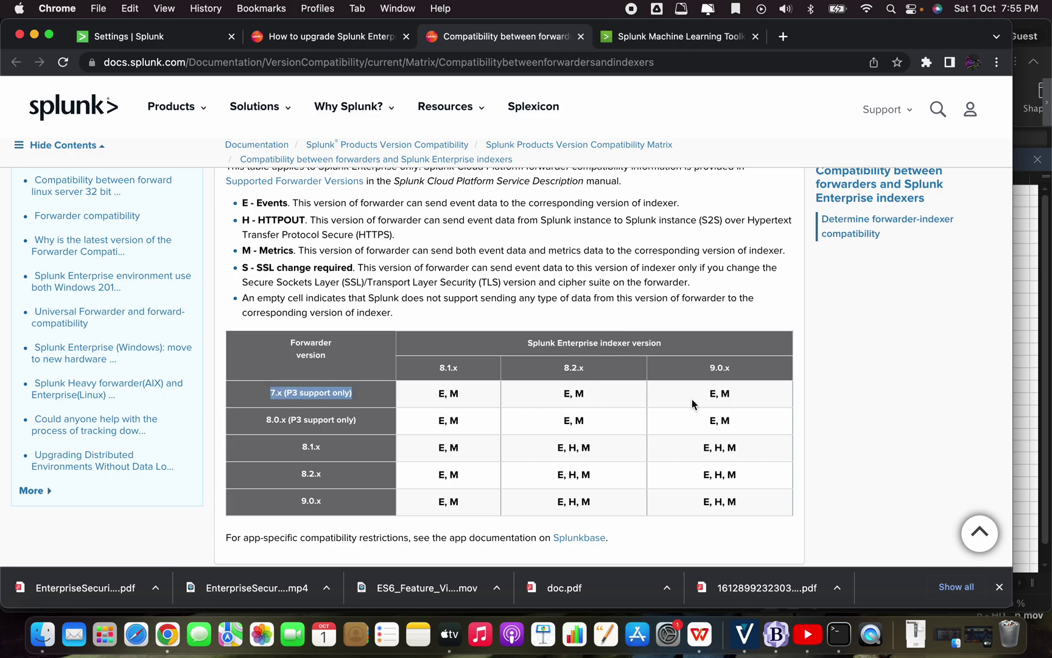
# Read the H - HTTPOUT definition and check the table entry for 8.1.x forwarders with 8.2.x indexers.
pyautogui.click(246, 220)
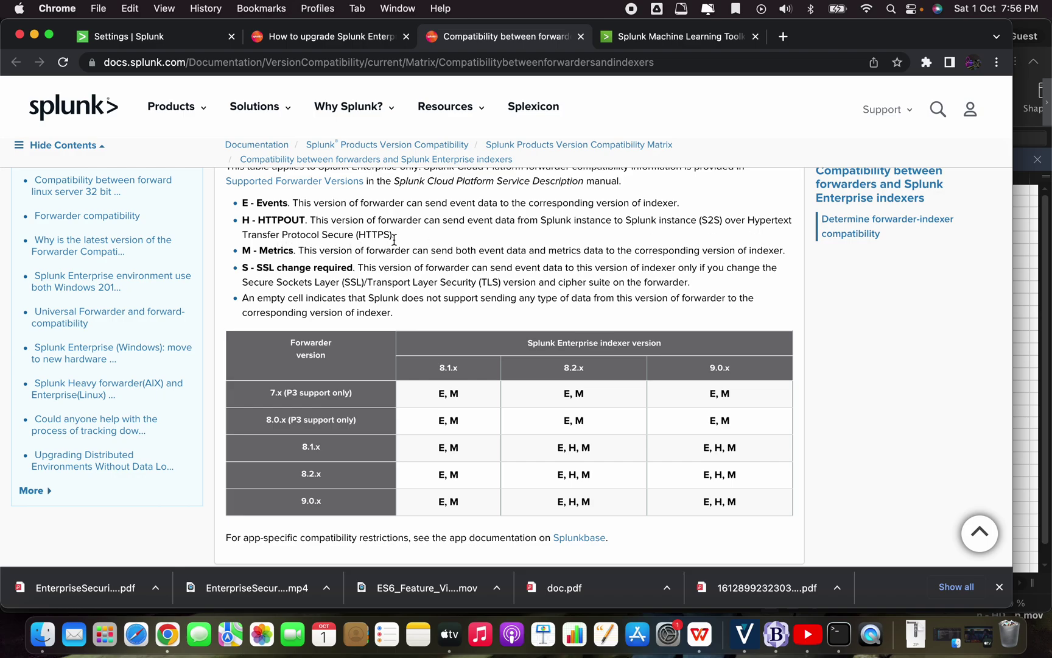
pyautogui.moveTo(393, 236); pyautogui.dragTo(241, 219)
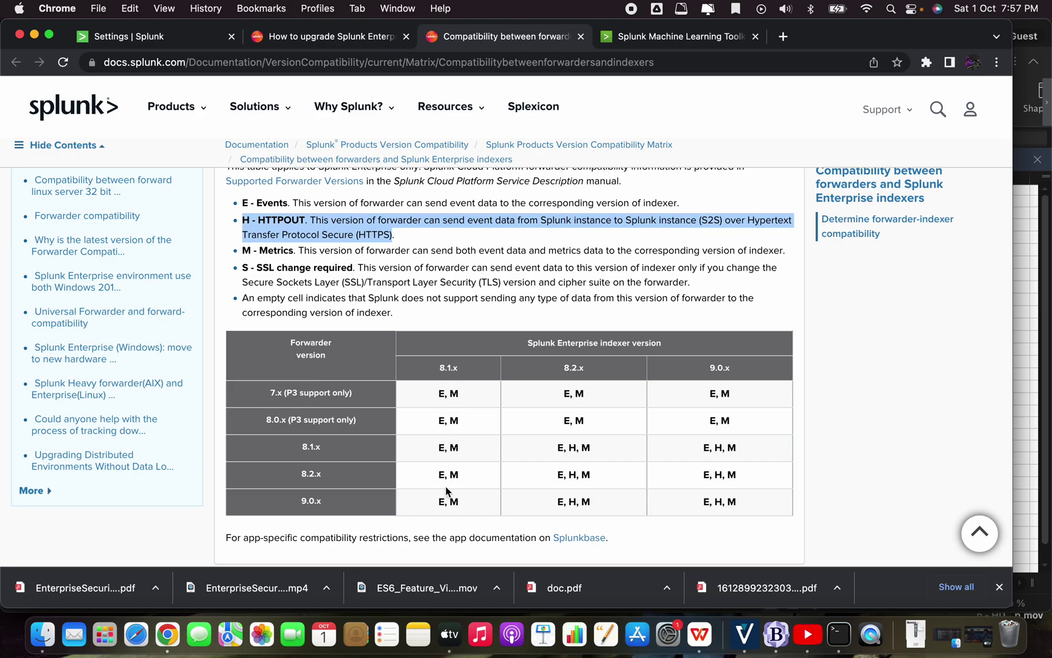
pyautogui.click(576, 448)
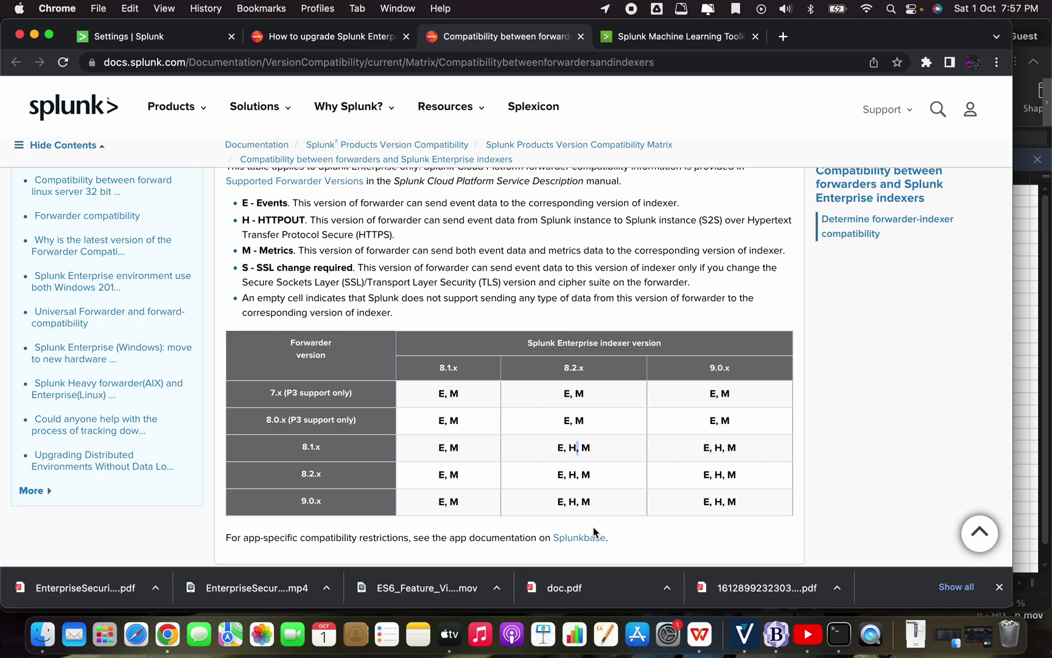
# Switch to WPS Office, open Splunk upgrade.pptx and start the slide show at slide 4 on the upgrade path and compatibility check.
pyautogui.press('super+Tab')
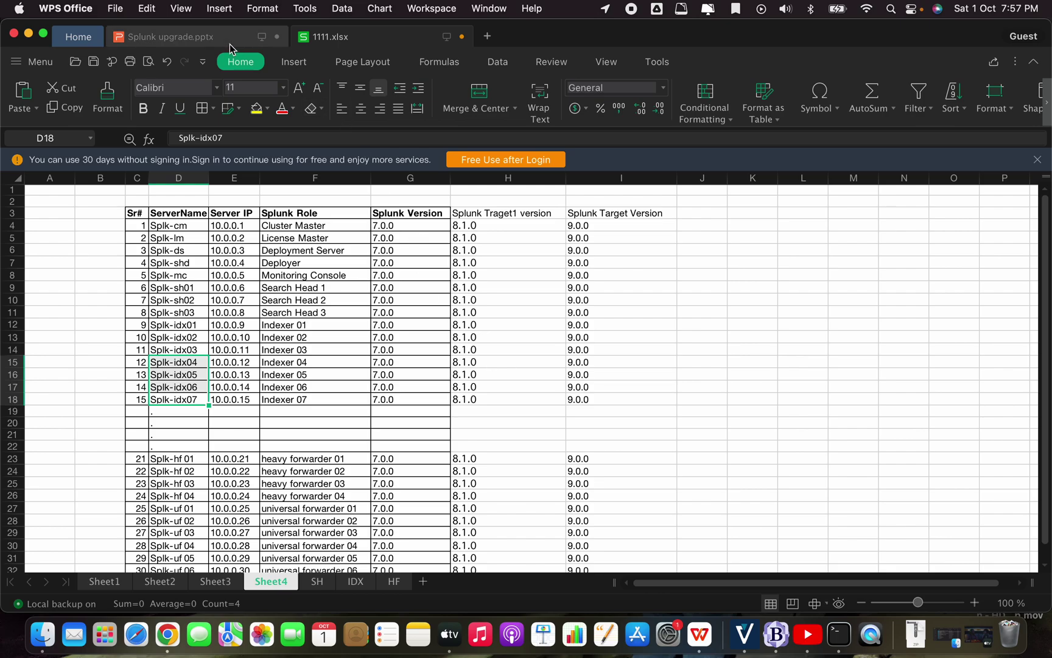
pyautogui.click(229, 44)
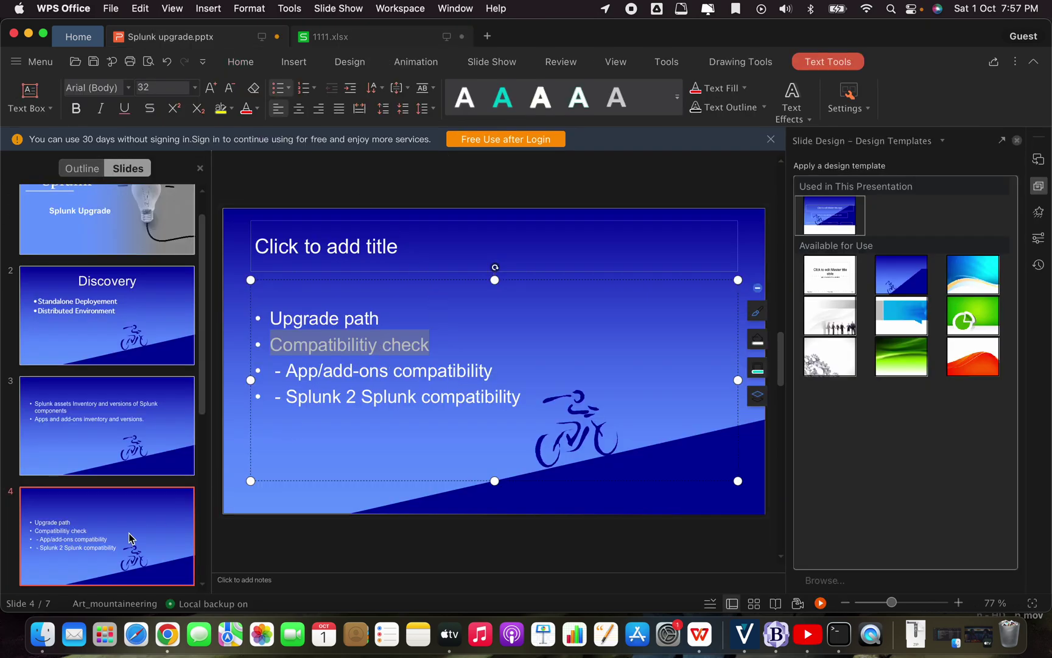
pyautogui.click(819, 604)
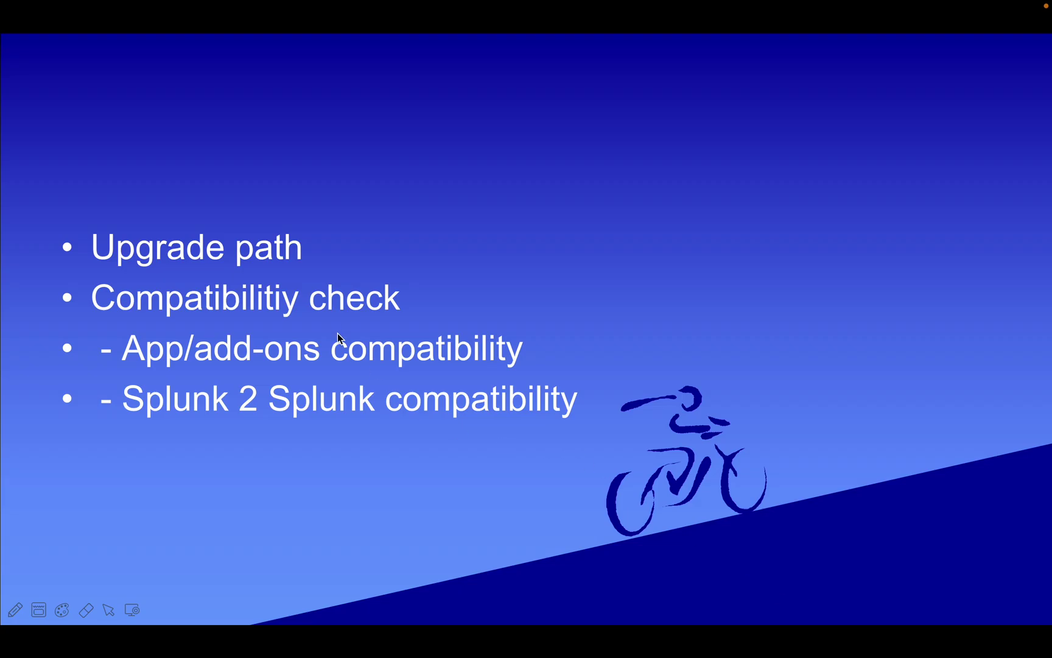